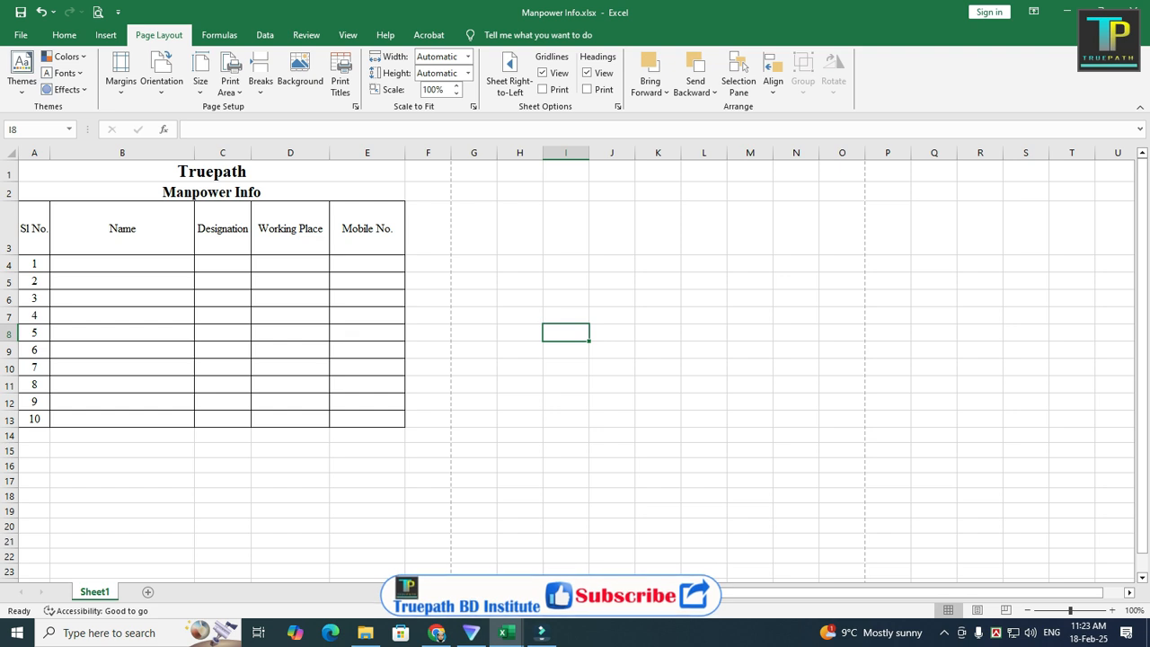
Step: Open the print preview to check how the Manpower Info sheet prints, then return to the worksheet
left_click(21, 35)
left_click(40, 355)
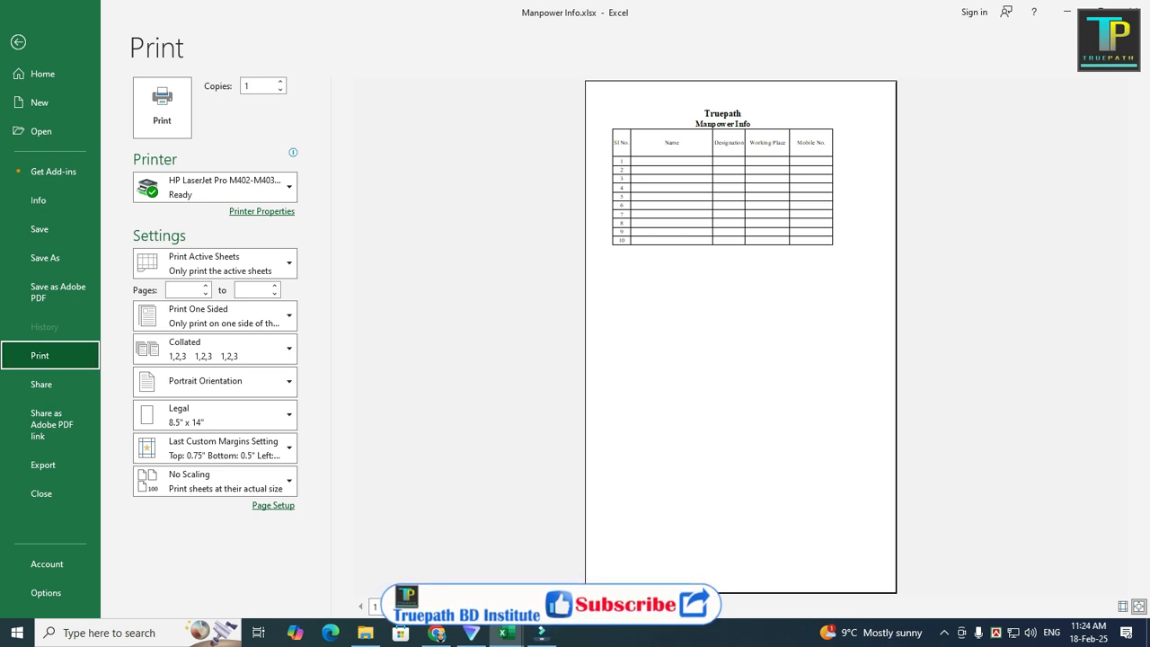
left_click(18, 42)
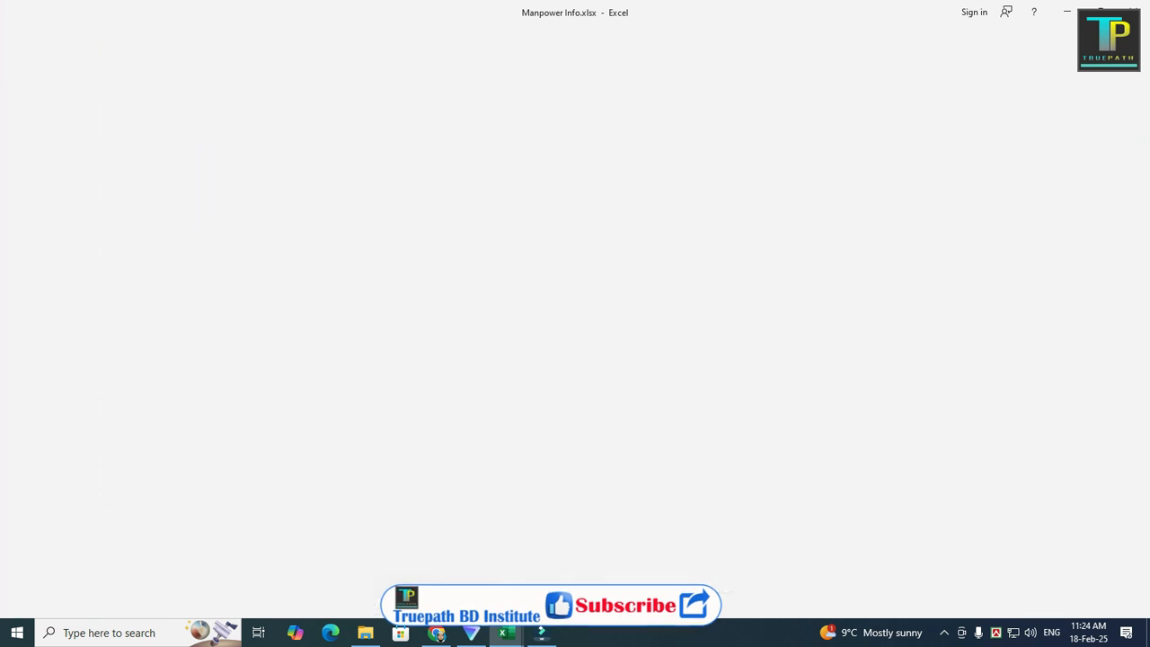
key("ctrl+p")
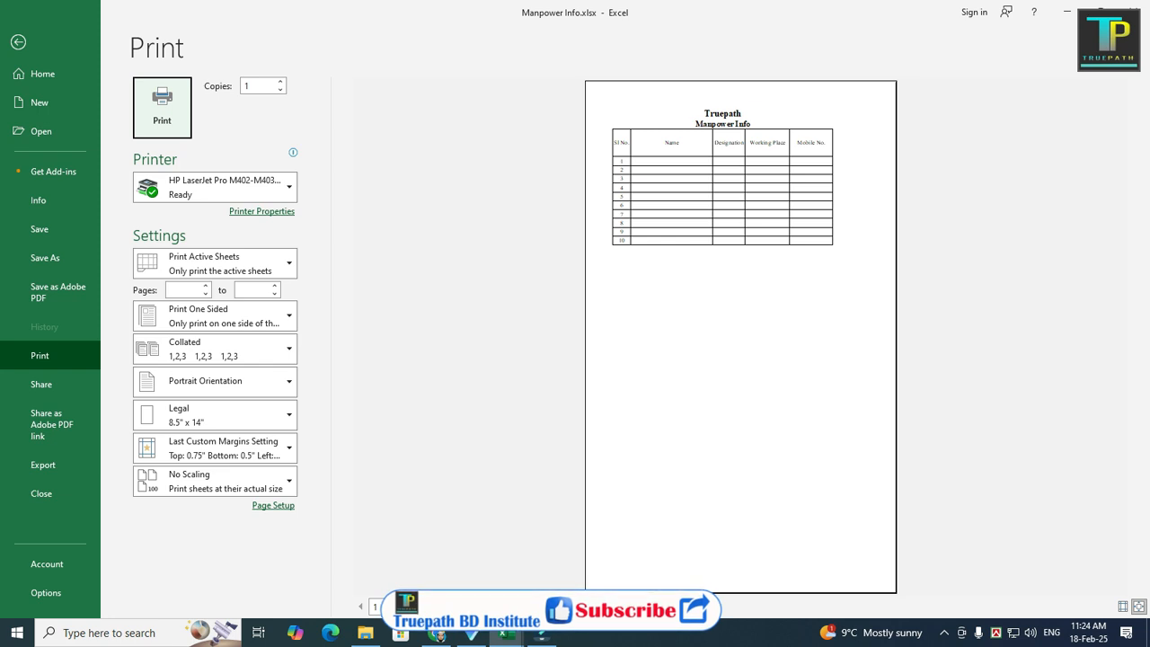
key("Escape")
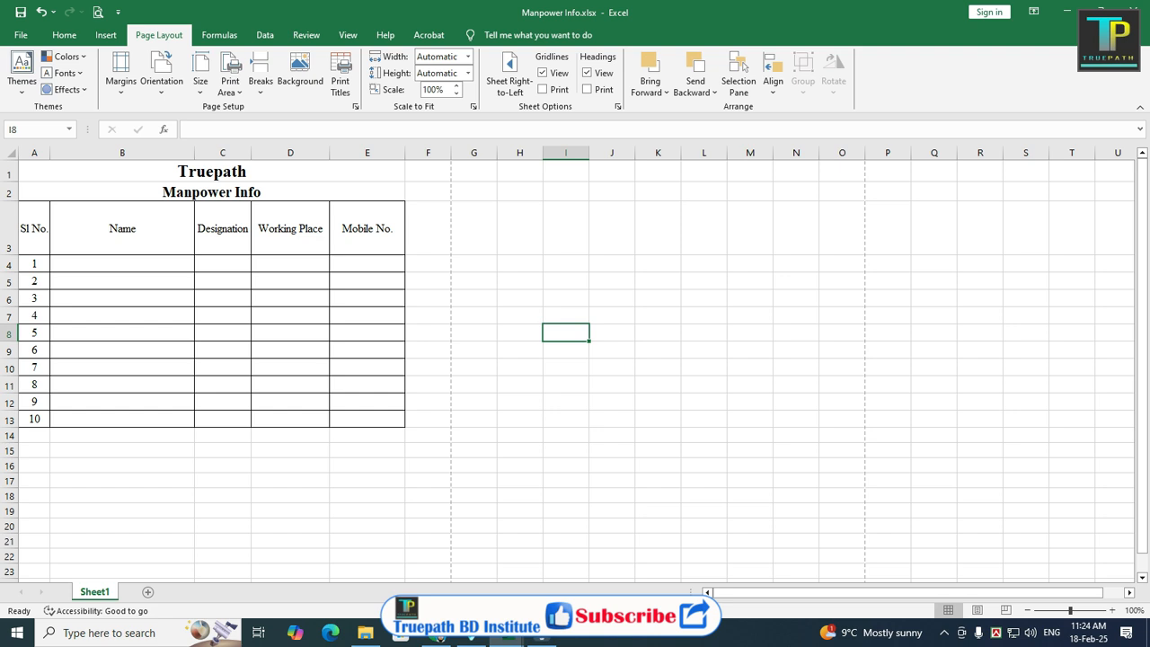
Step: Set the worksheet's paper size to A4
left_click(64, 35)
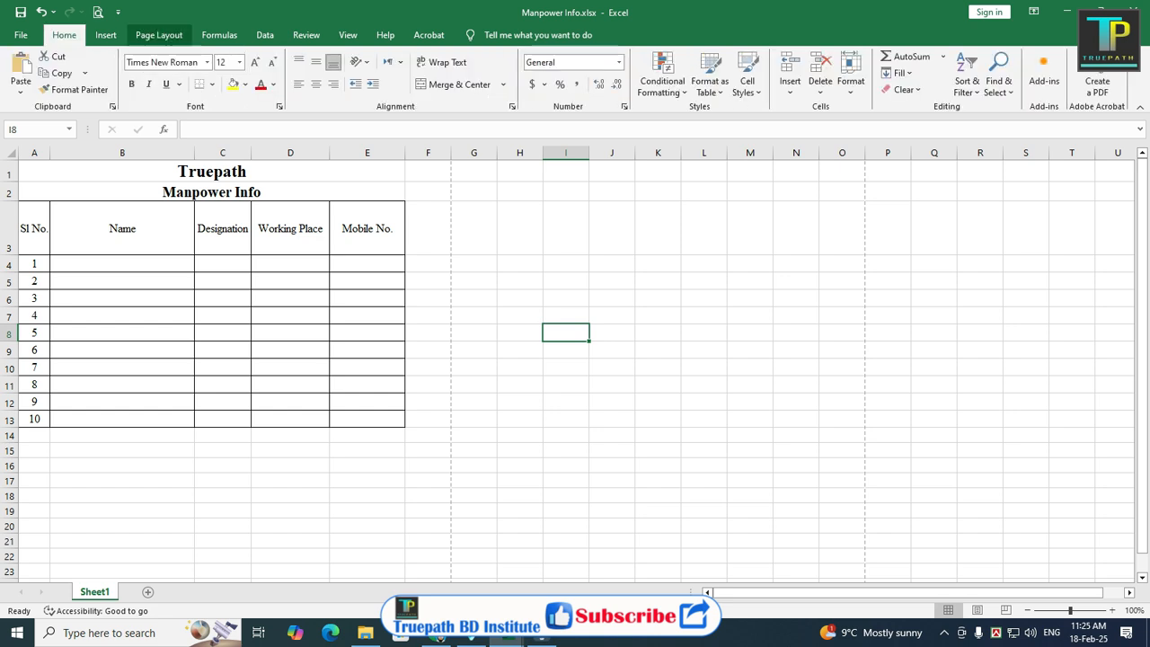
left_click(160, 35)
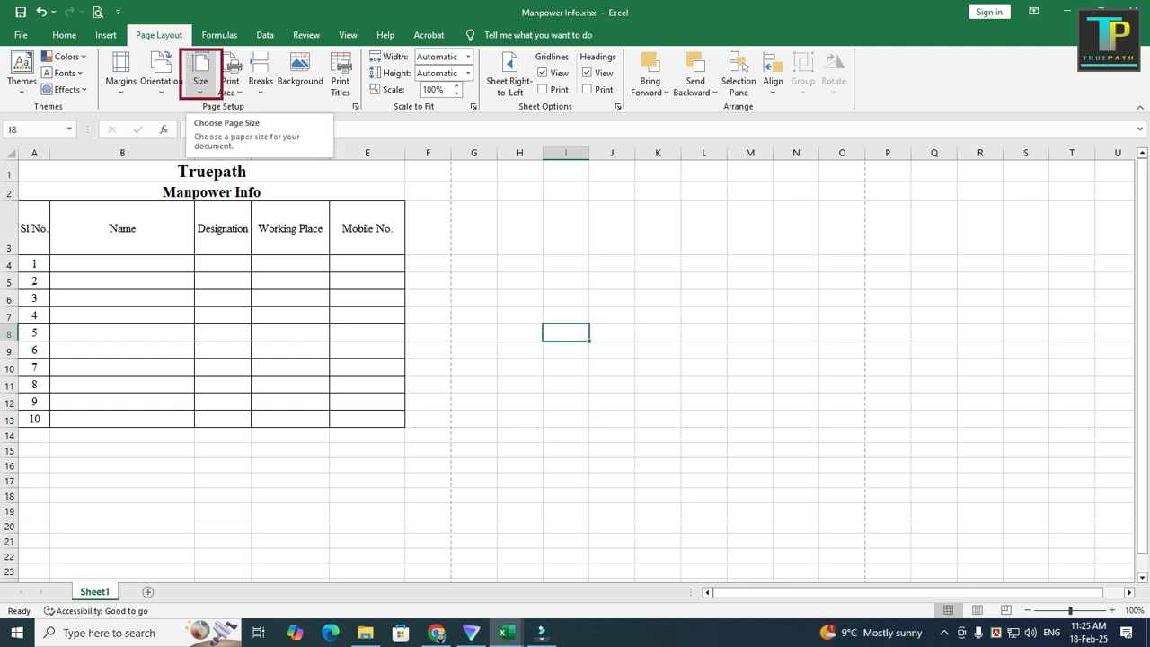
left_click(200, 81)
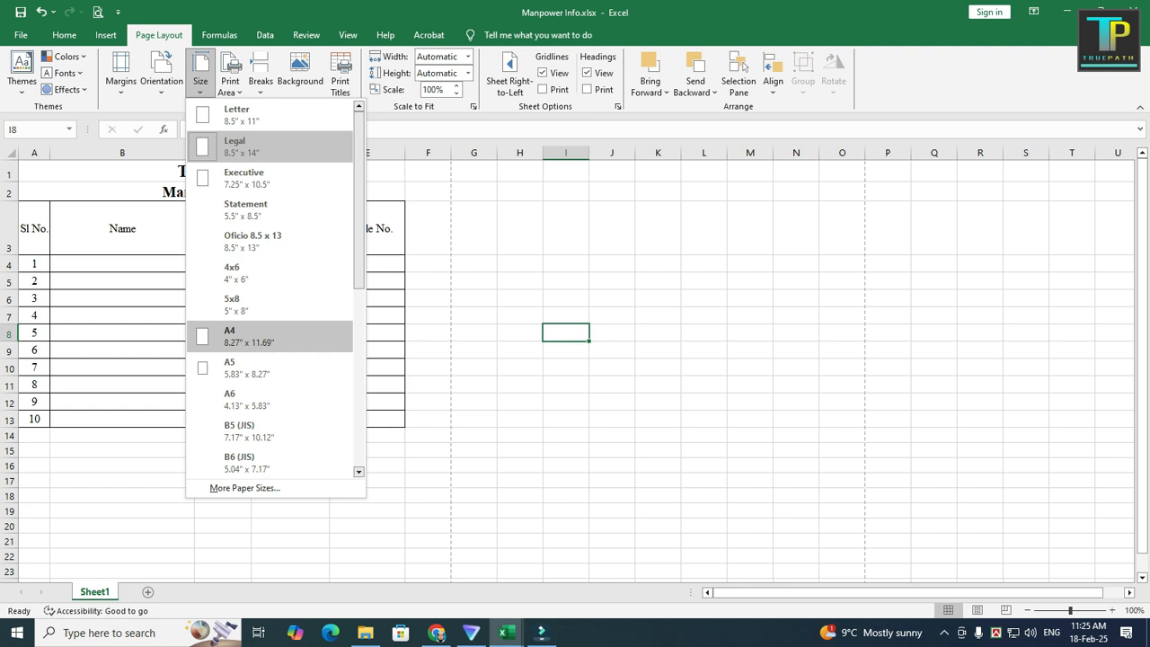
left_click(243, 336)
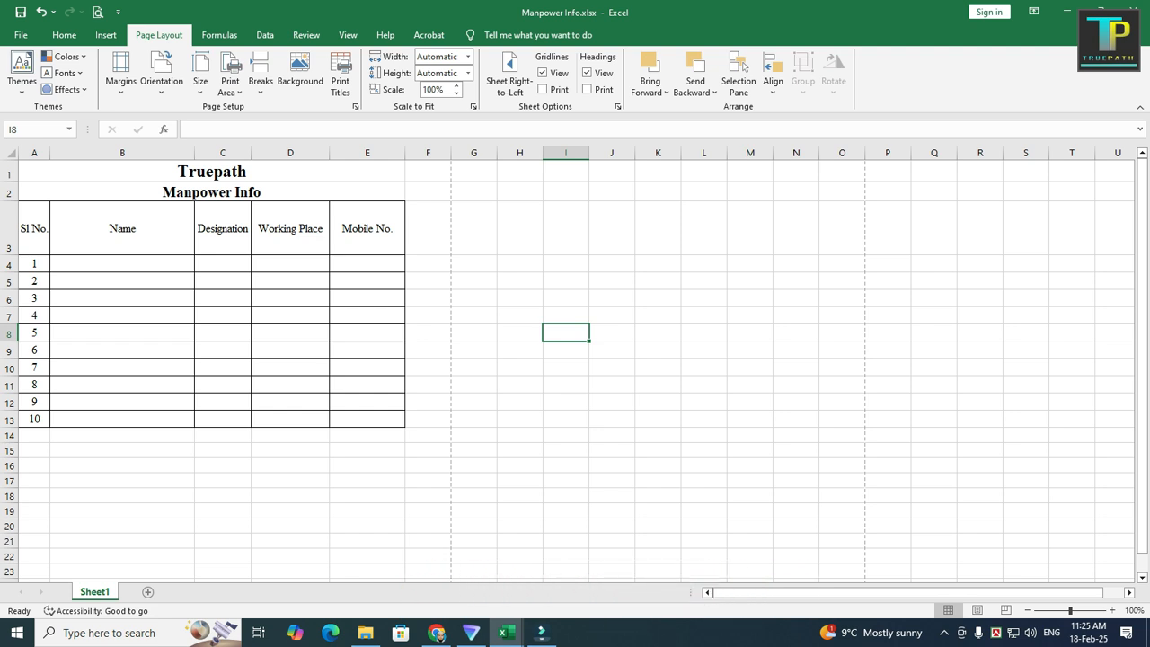
Step: Switch the page orientation to Landscape
left_click(162, 72)
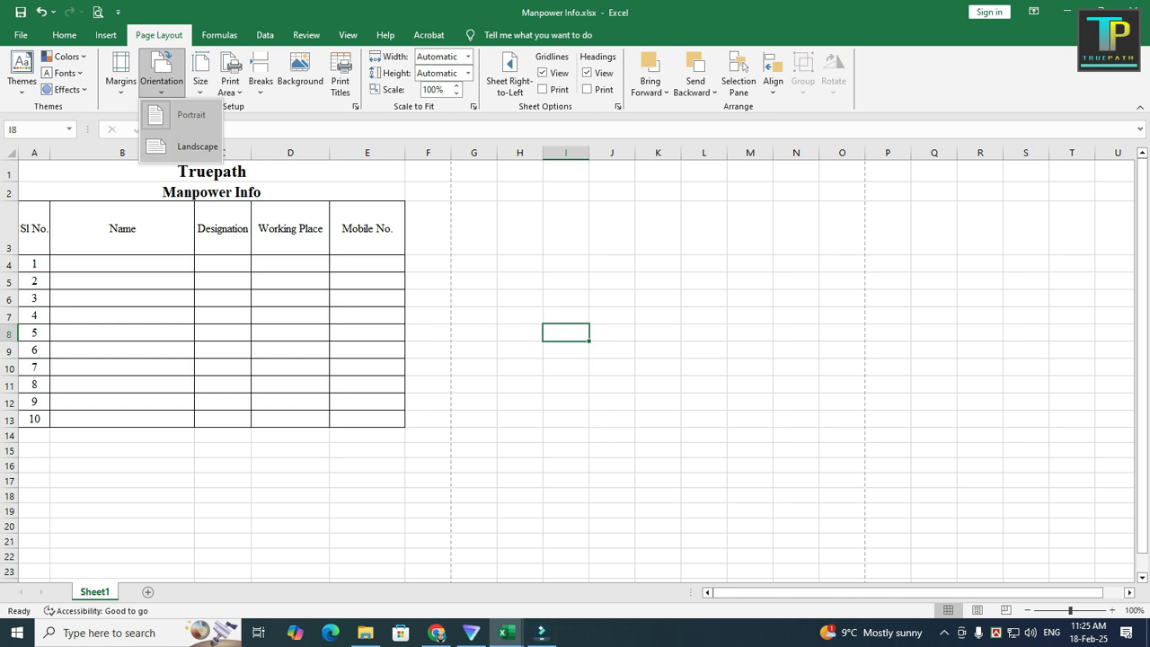
left_click(197, 146)
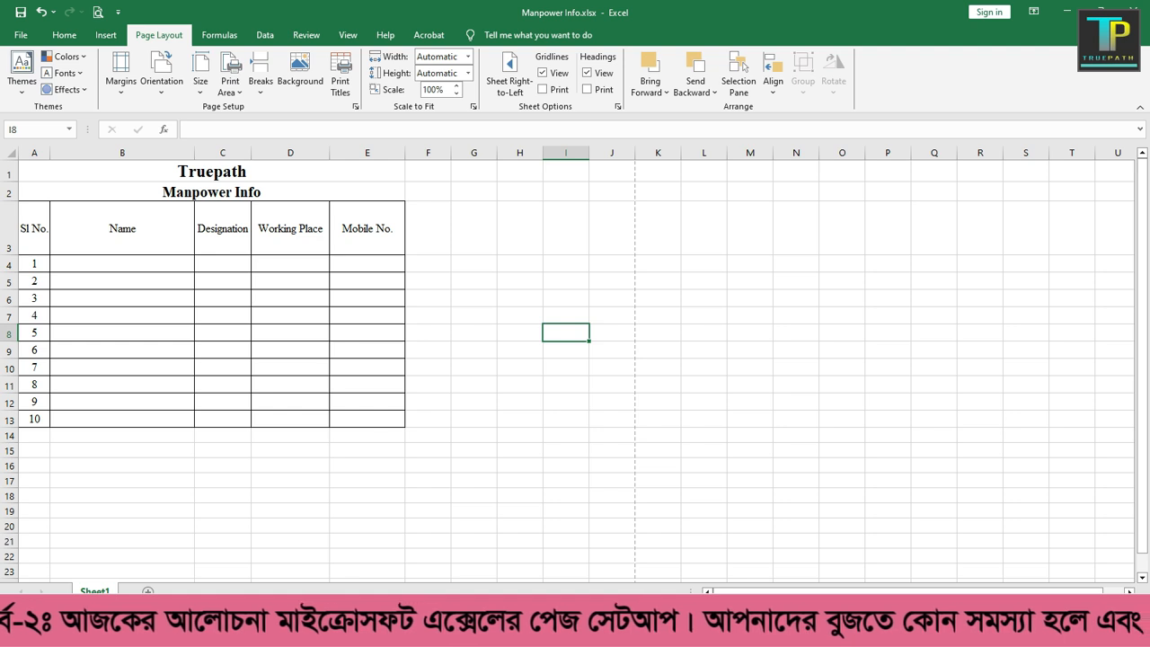
Step: Select ranges beside and around the table to examine how it fits within the page-break boundary
left_click_drag(34, 280, 853, 369)
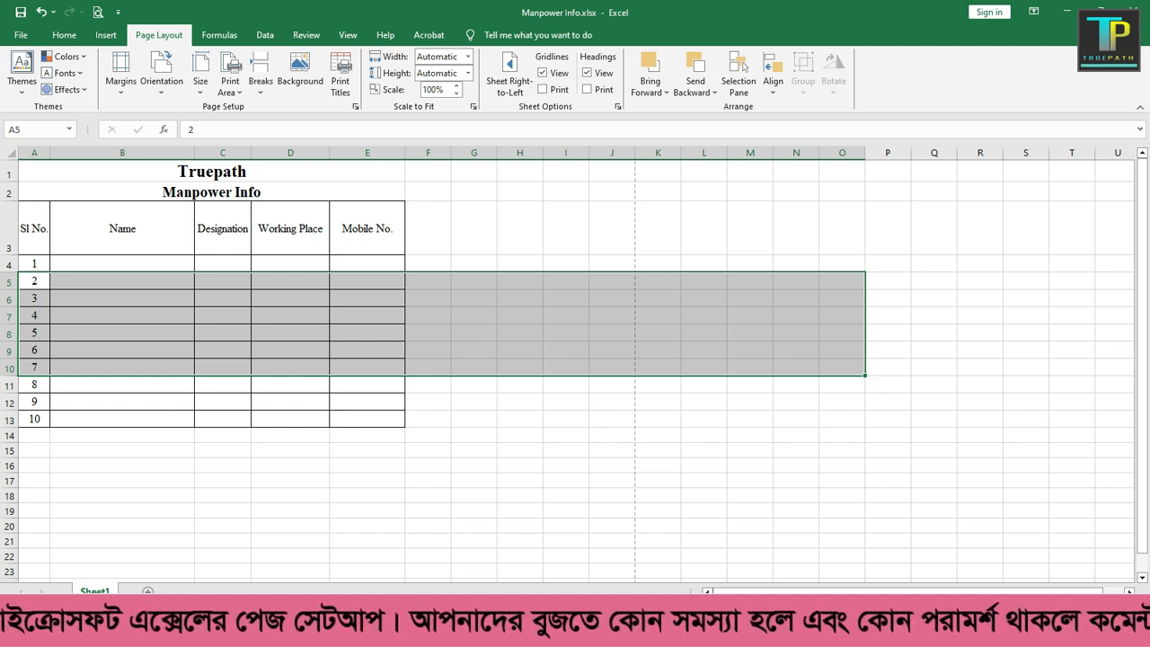
left_click(566, 436)
left_click_drag(429, 230, 566, 511)
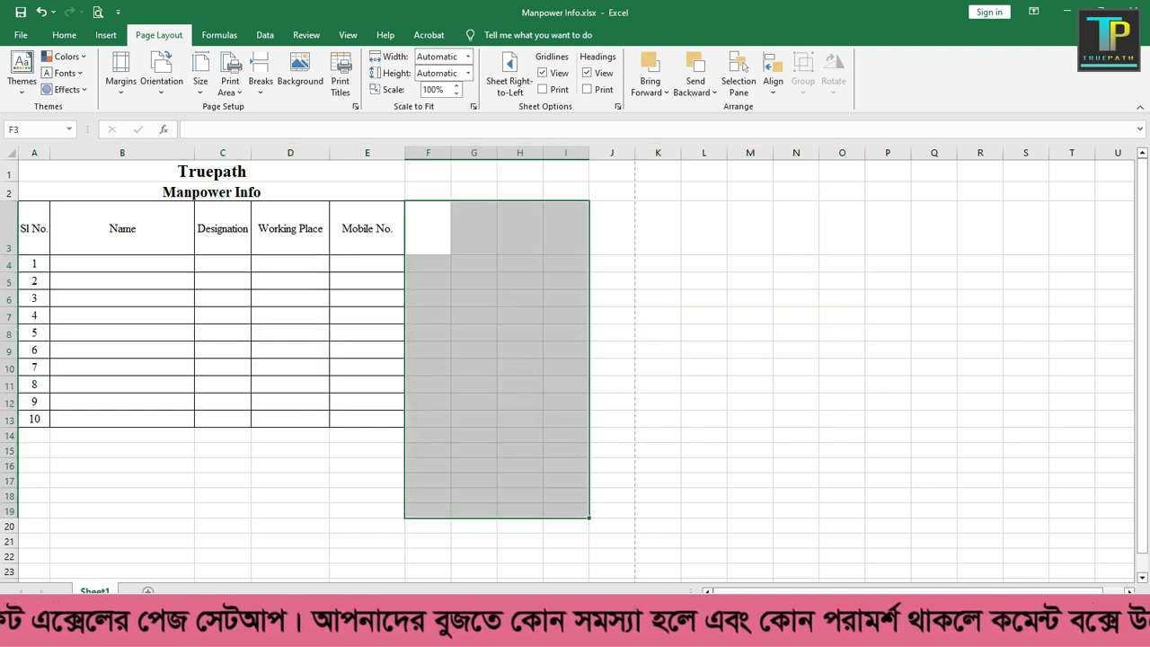
left_click(367, 298)
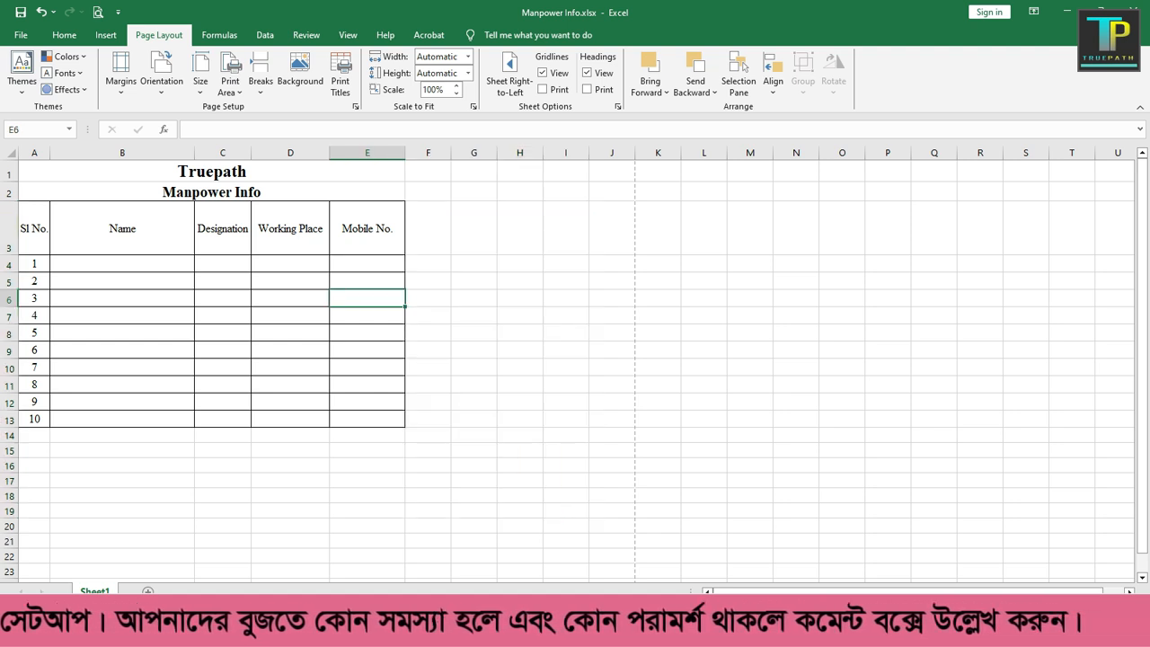
mouse_move(211, 171)
left_mouse_down()
mouse_move(287, 349)
mouse_move(346, 403)
mouse_move(346, 419)
left_mouse_up()
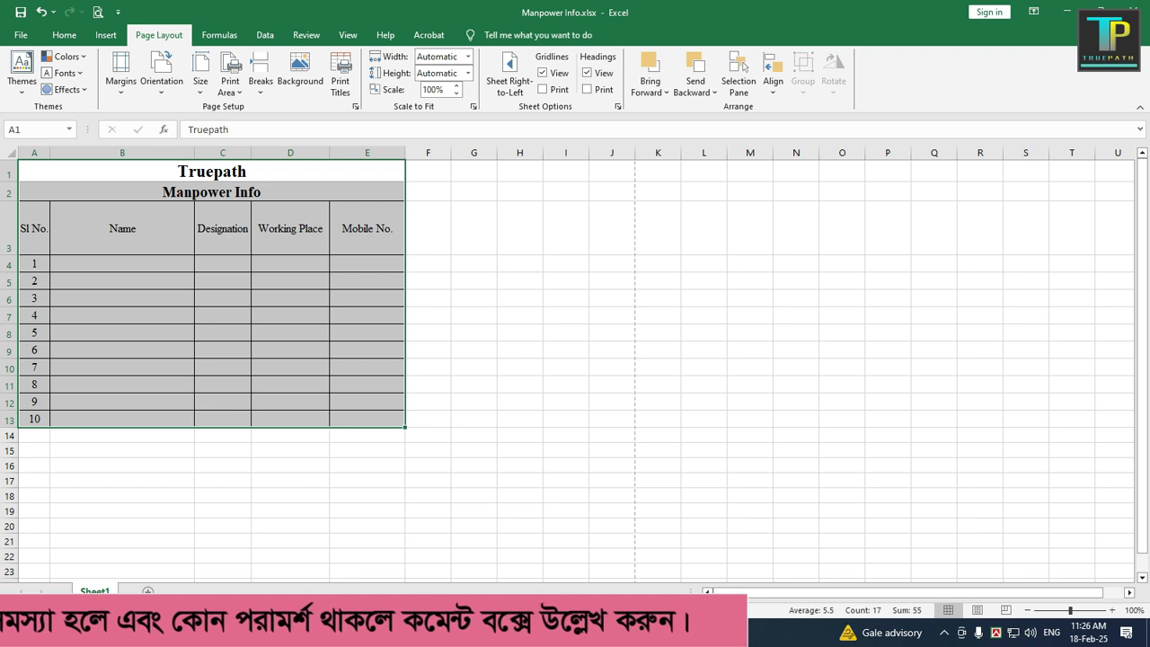
left_click(360, 235)
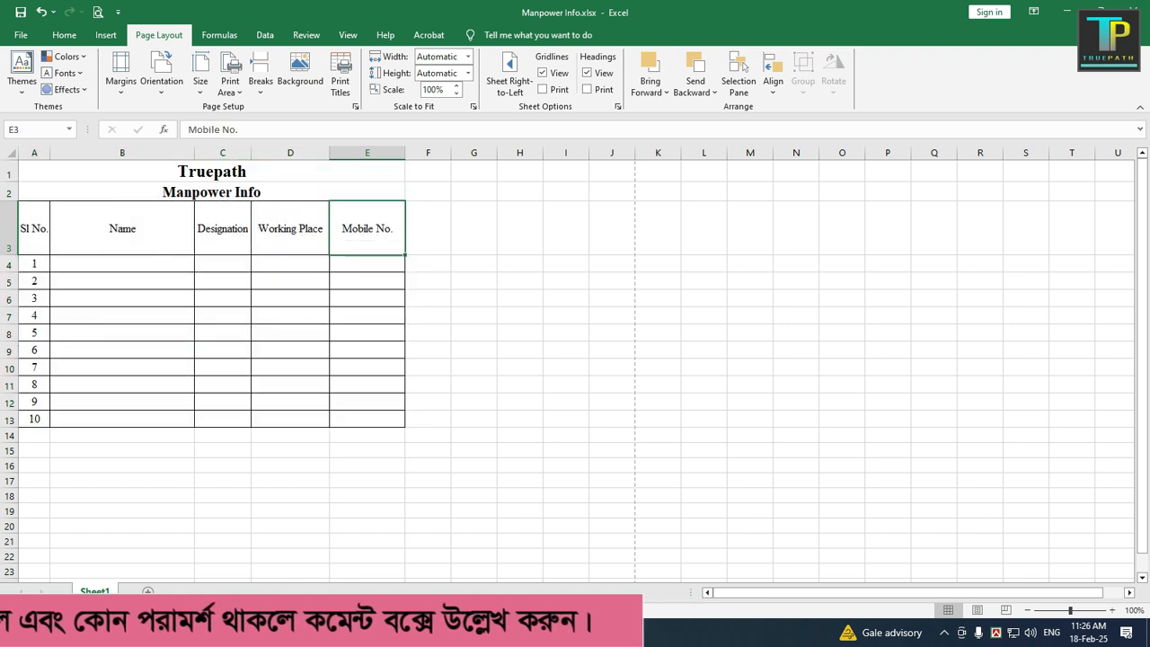
Step: Switch the page orientation back to Portrait
left_click(162, 72)
left_click(184, 115)
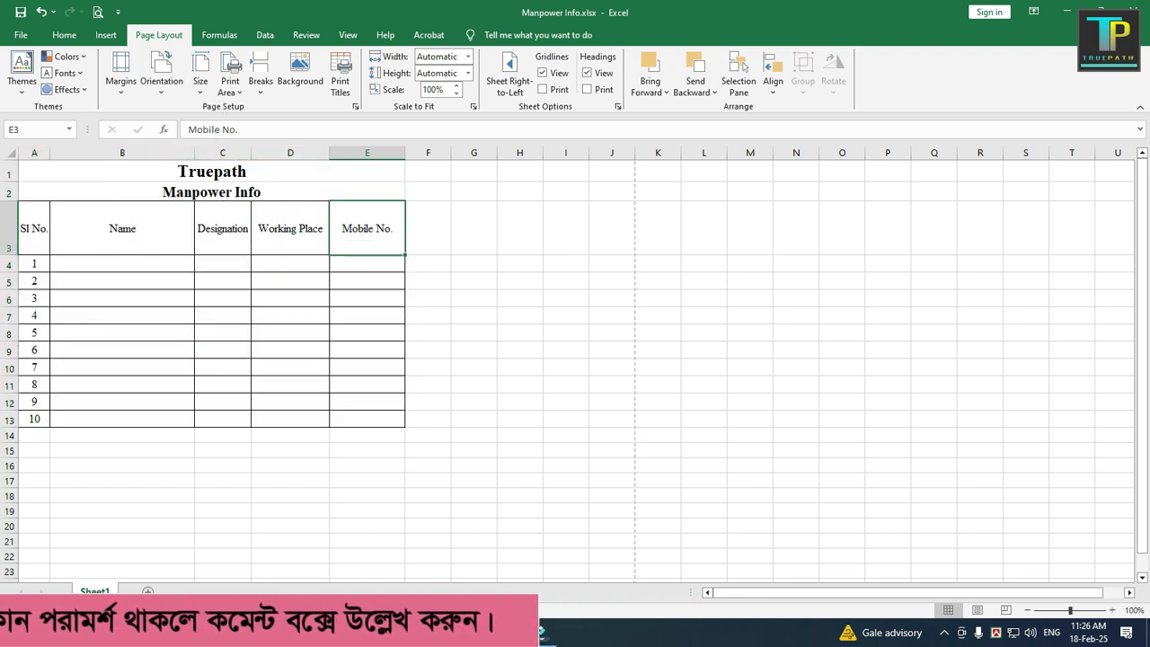
left_click(162, 73)
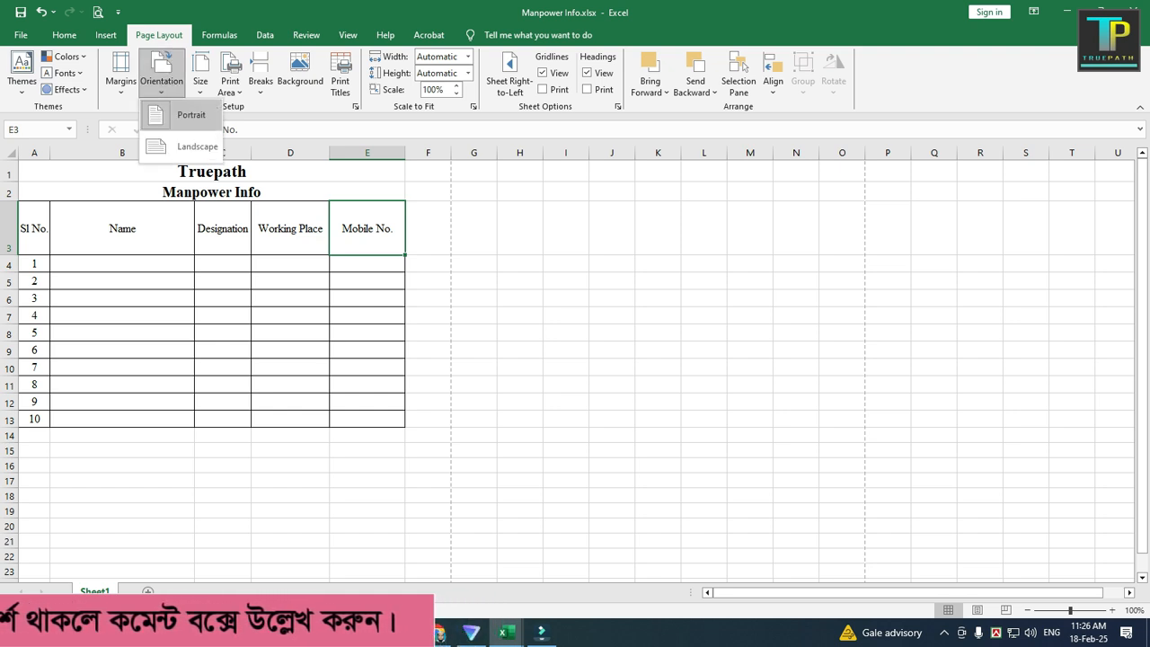
left_click(162, 74)
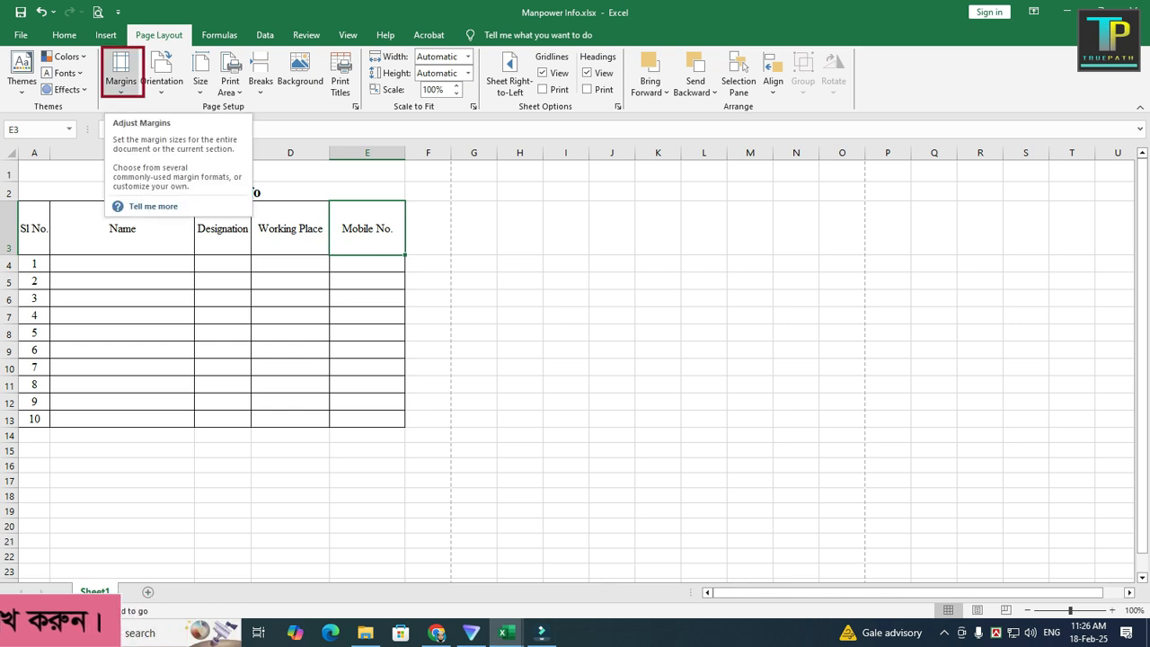
Step: Open Custom Margins in Page Setup and set the top and left margins to 1 inch
left_click(120, 67)
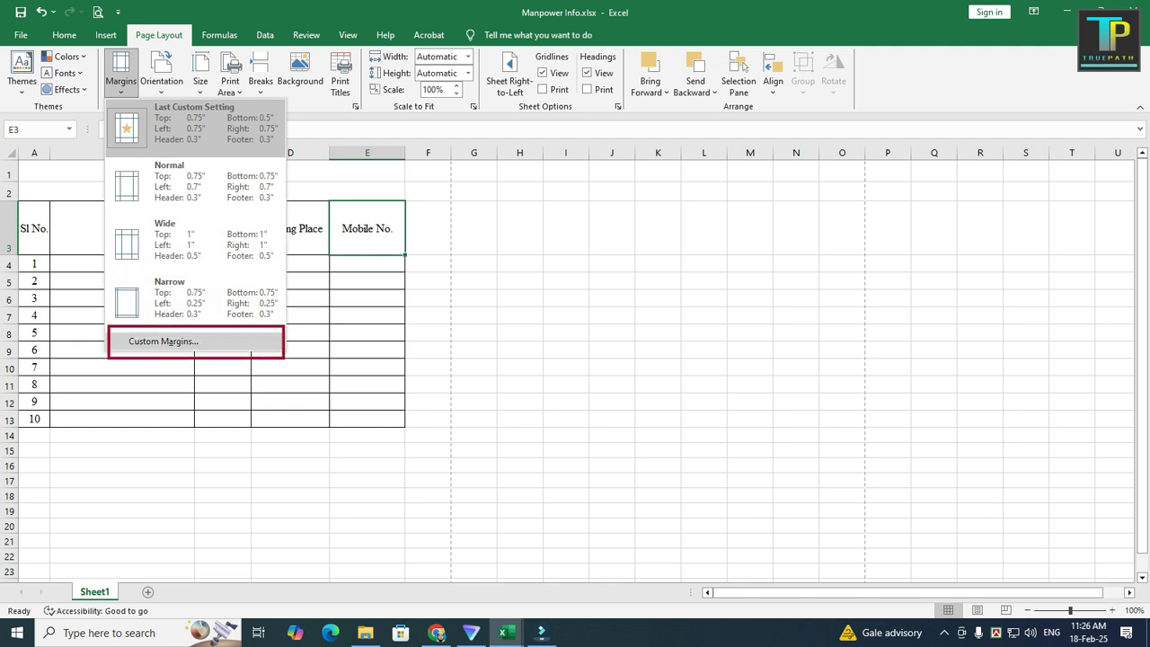
left_click(162, 342)
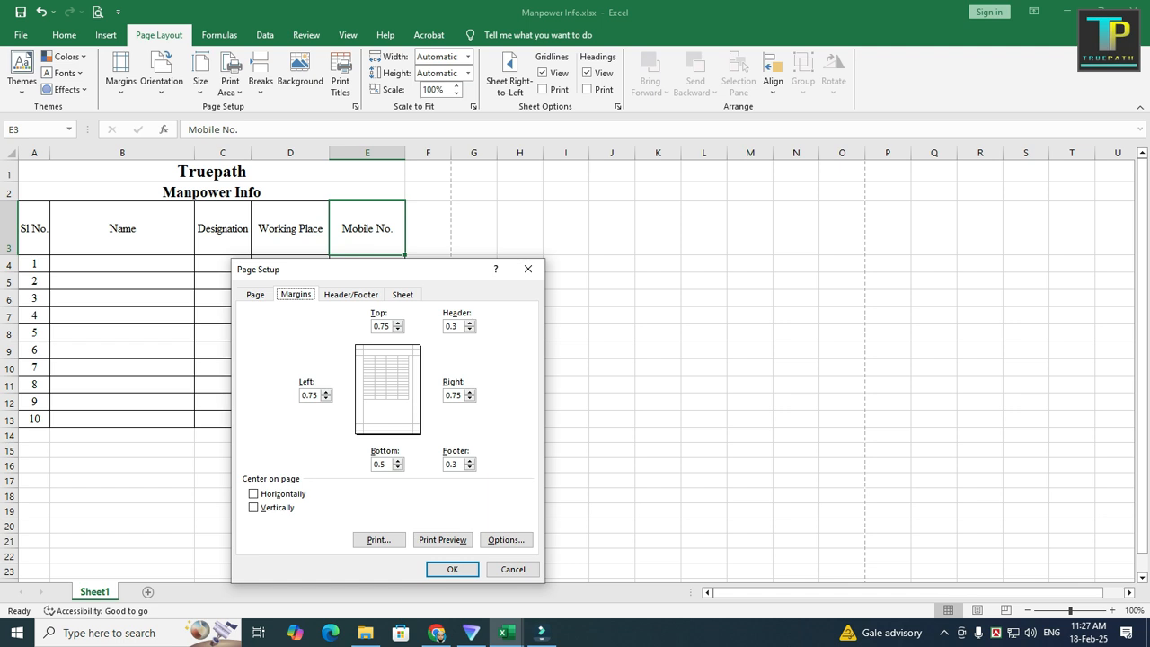
key("Tab")
key("Down")
key("Down")
key("Up")
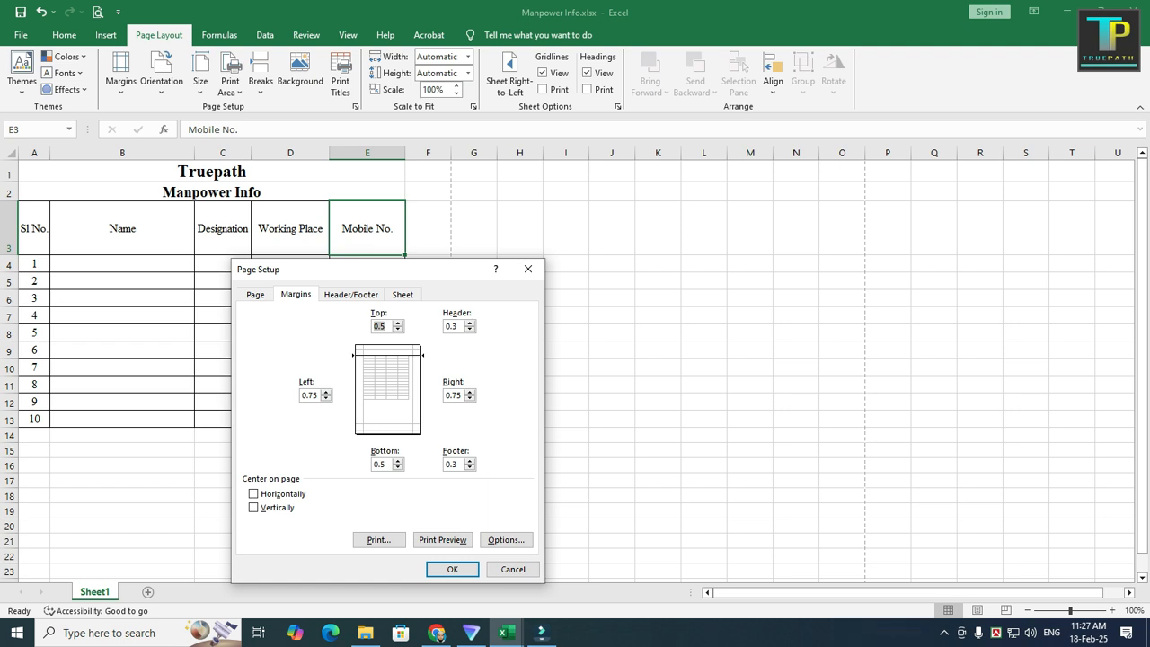
type("1")
key("Tab")
type("1")
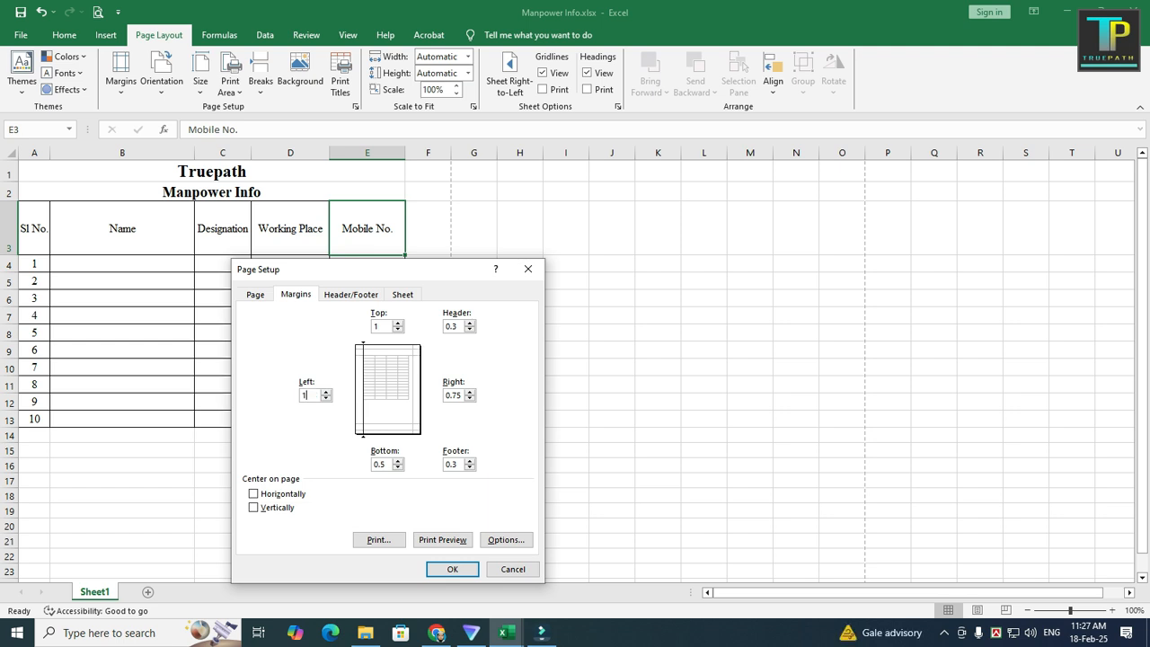
Step: Set the remaining bottom and right margins to 1 inch and apply the page setup
key("Tab")
type("0.5")
type("1")
key("Tab")
type("1")
left_click(452, 569)
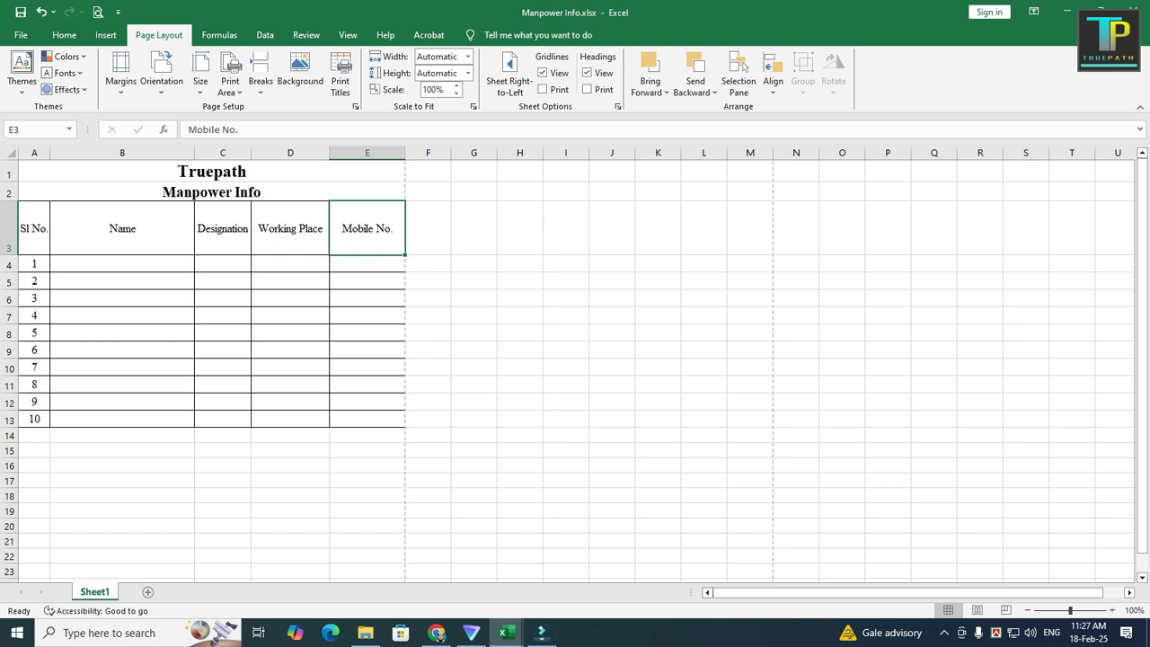
Step: Preview the printed page with the A4 size and new margins, then return to the sheet
scroll(576, 368, "down", 1)
scroll(576, 368, "up", 1)
key("ctrl+p")
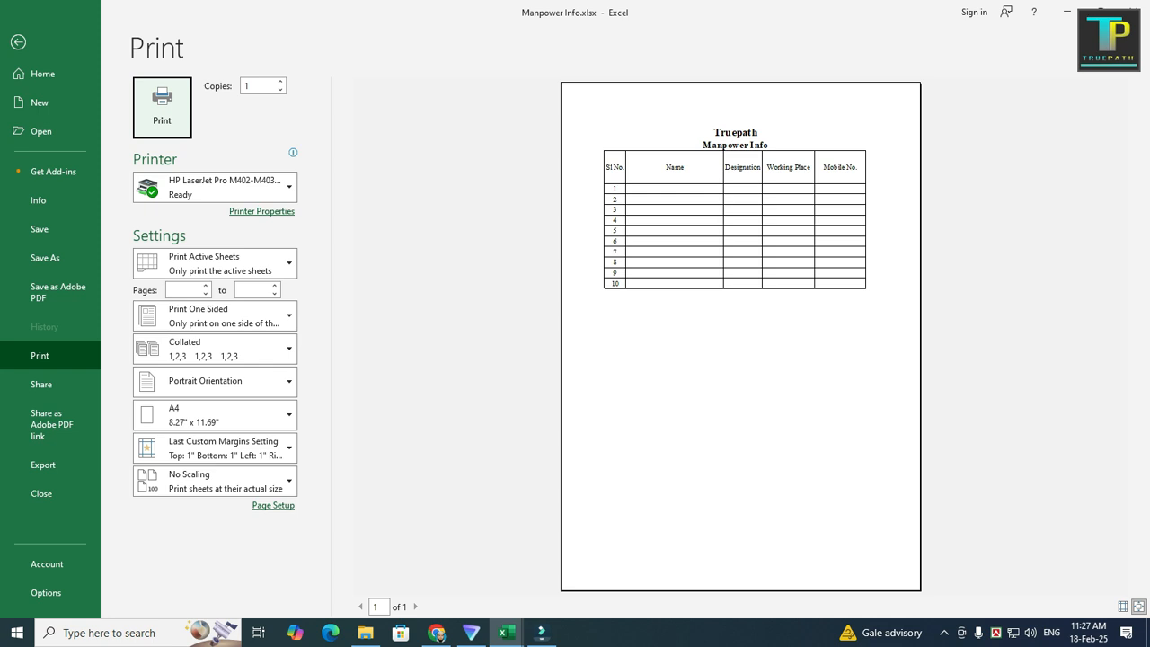
left_click(18, 43)
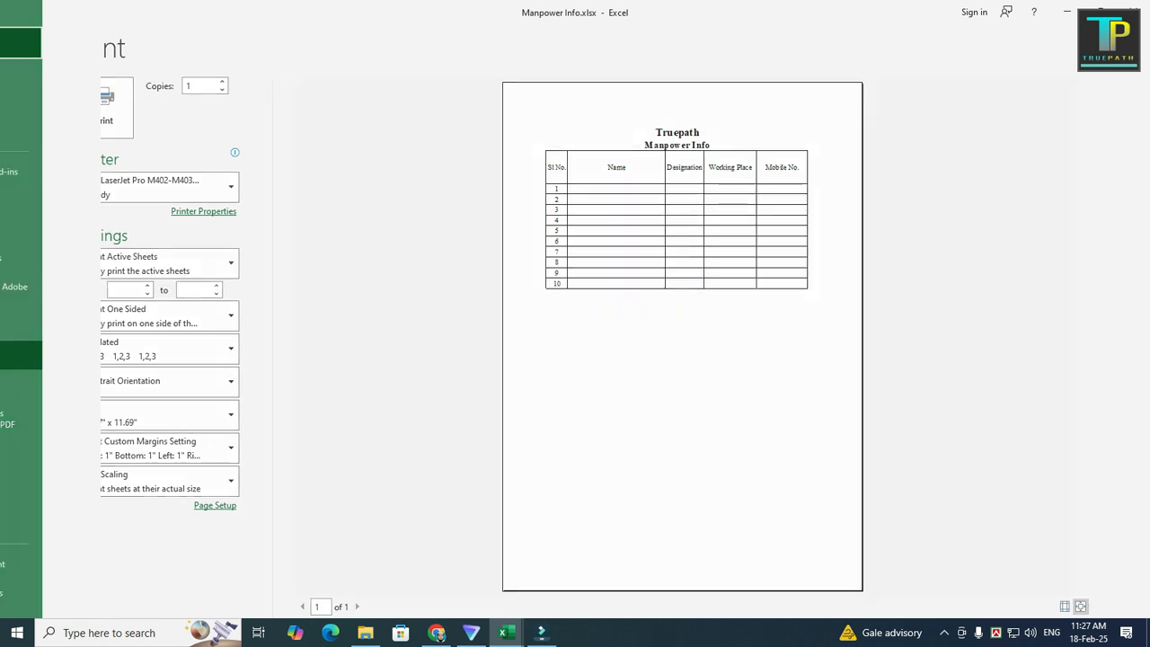
Step: Increase the height of the table rows 4 to 13 and check the result in print preview
left_click_drag(9, 264, 9, 419)
left_click_drag(9, 342, 9, 349)
left_click(290, 394)
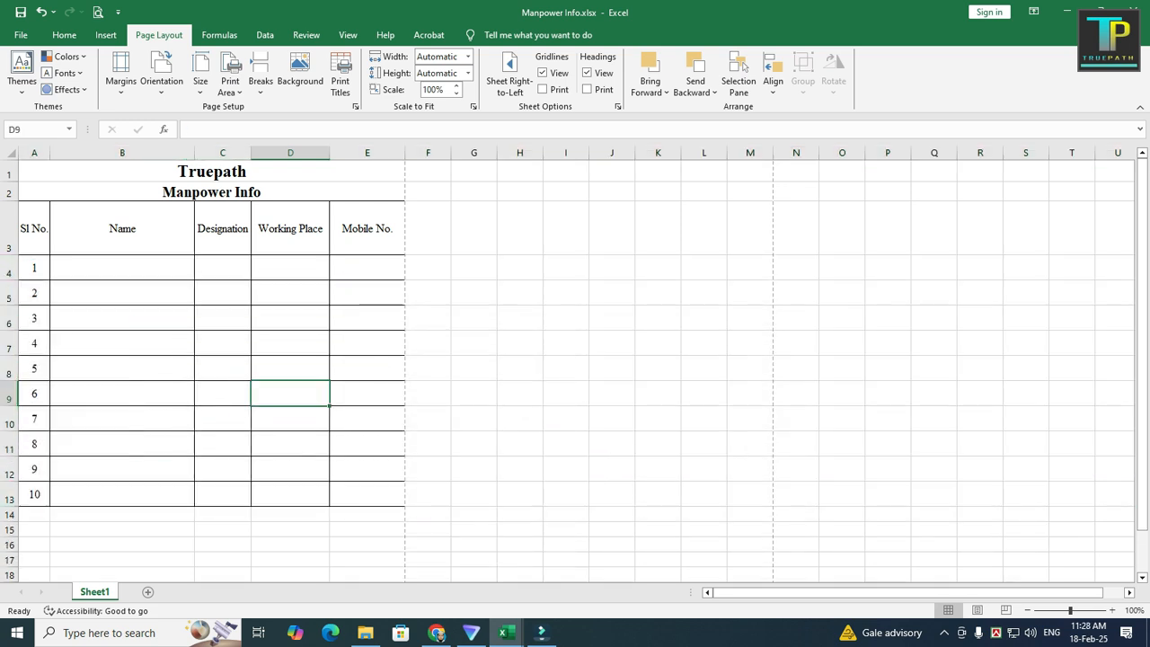
key("ctrl+p")
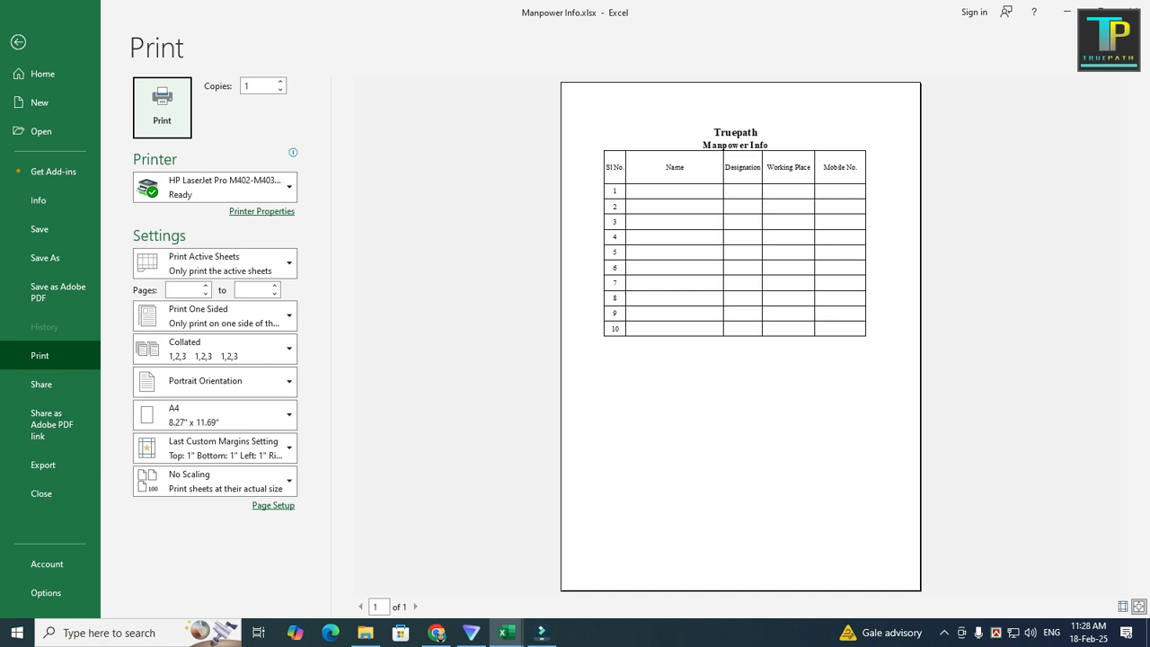
key("Escape")
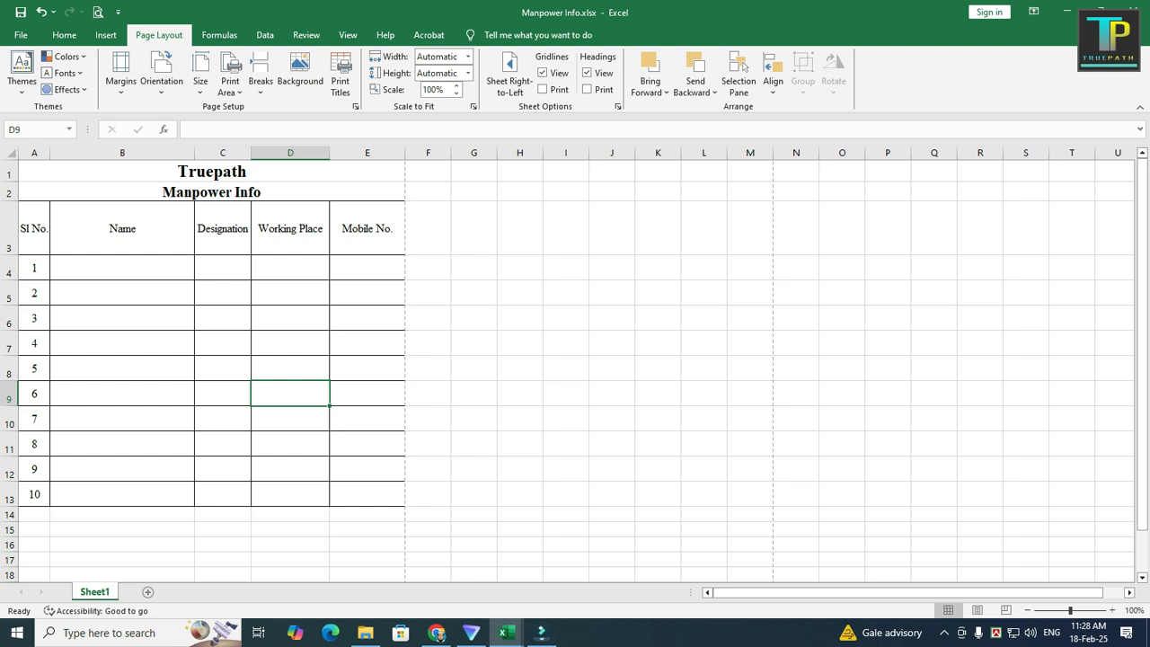
Step: Switch to the Attendance Format workbook and preview both of its printed pages
mouse_move(506, 633)
left_click(584, 570)
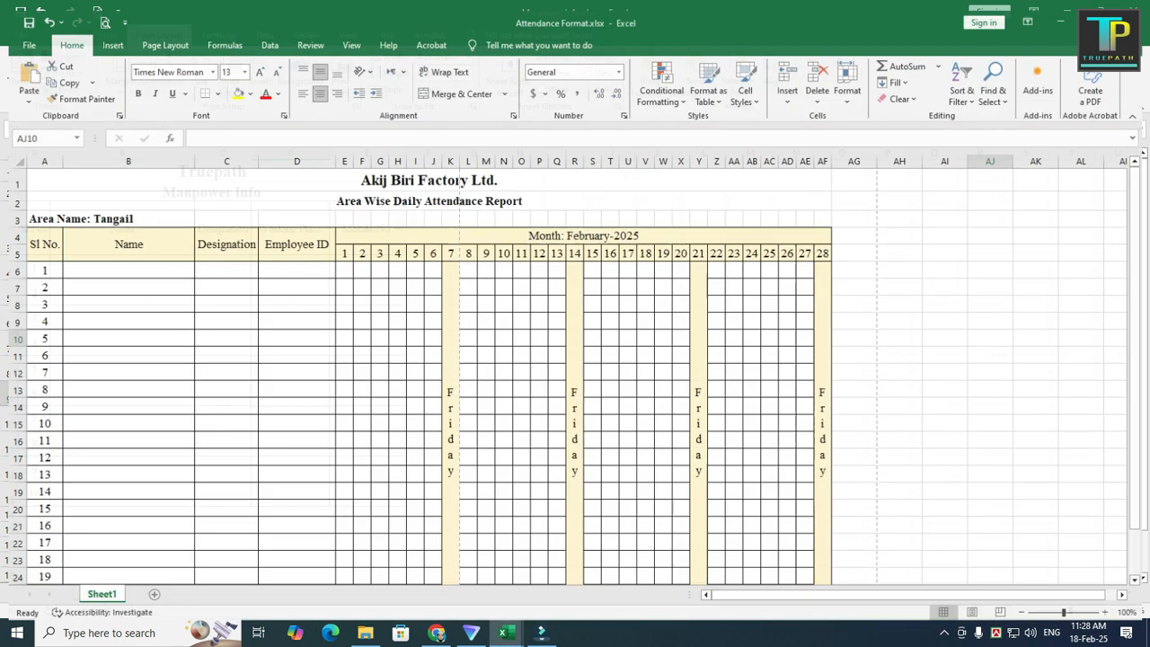
scroll(575, 368, "down", 3)
scroll(575, 369, "up", 3)
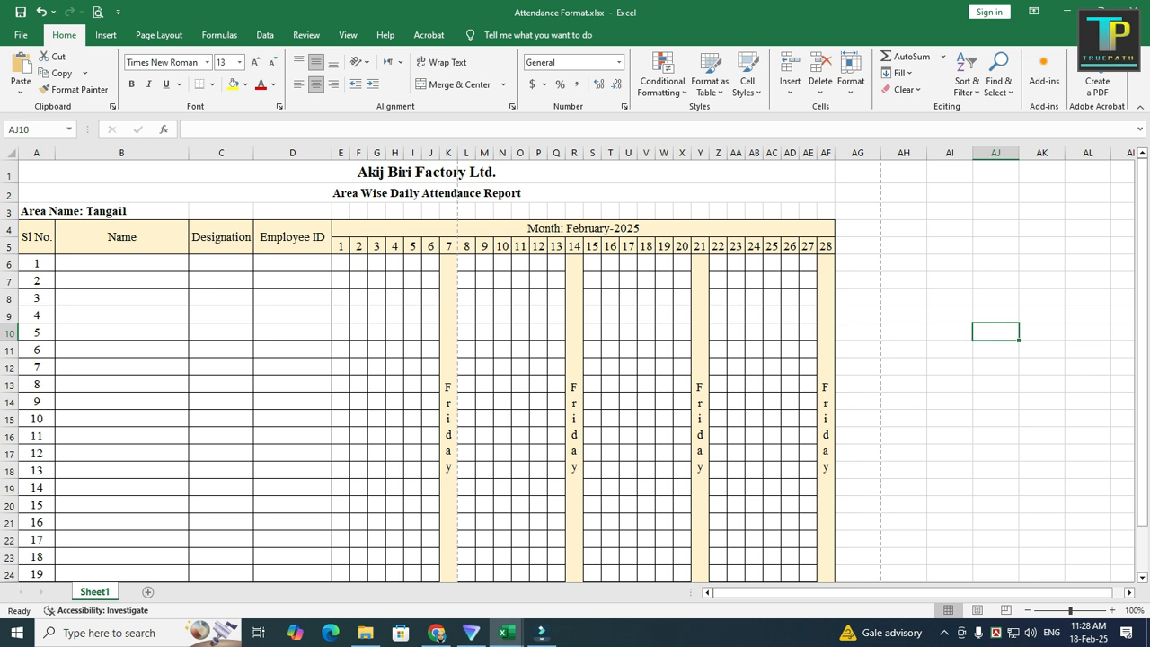
key("ctrl+p")
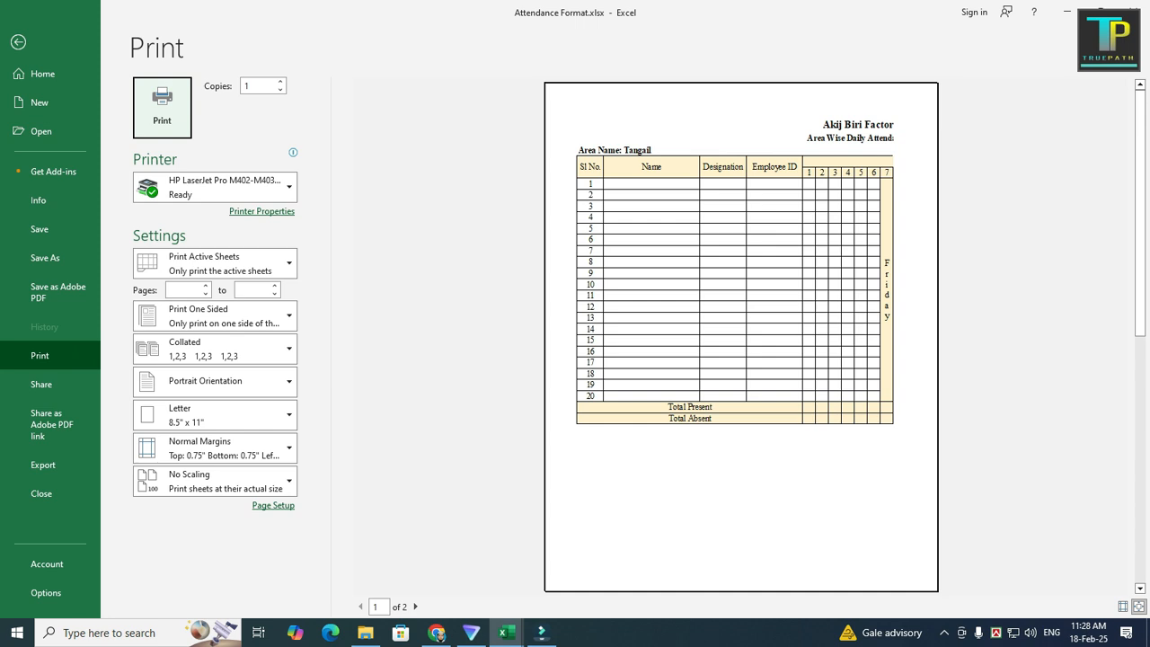
left_click(416, 607)
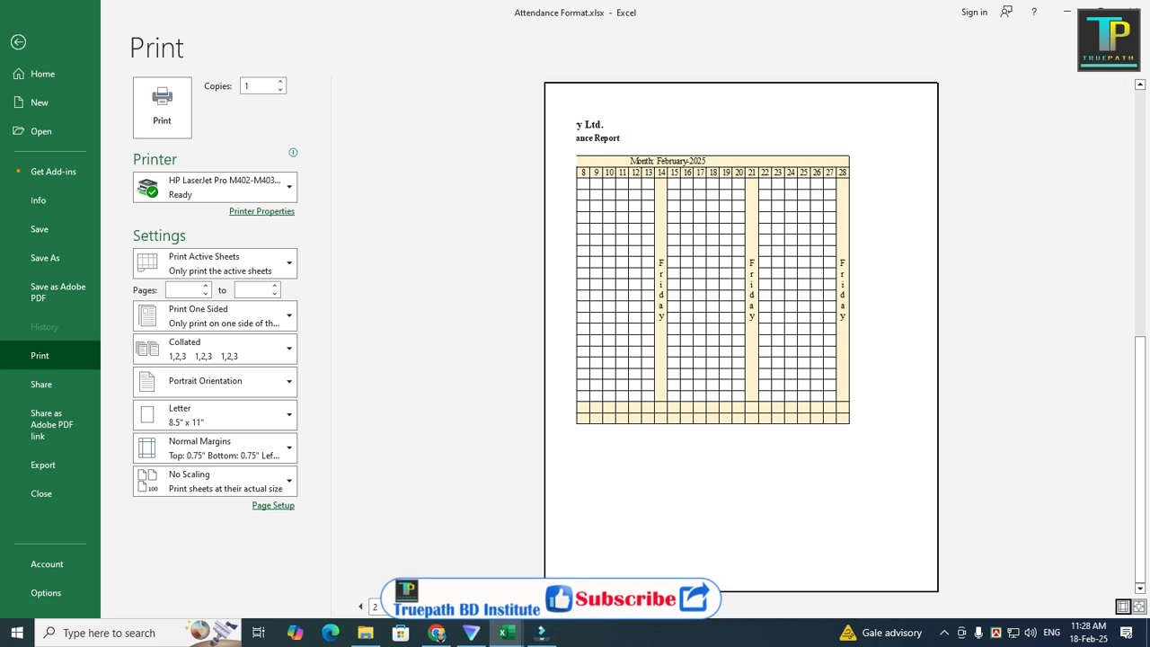
left_click(18, 42)
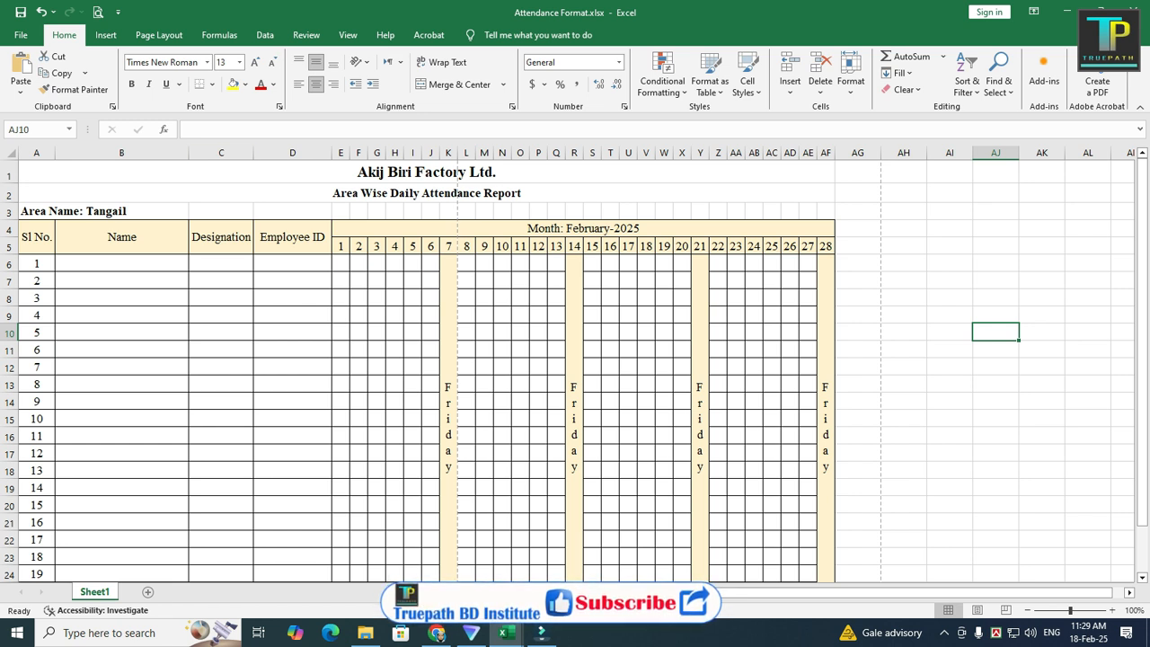
Step: Set the paper size to A4 and the page orientation to landscape
left_click(159, 35)
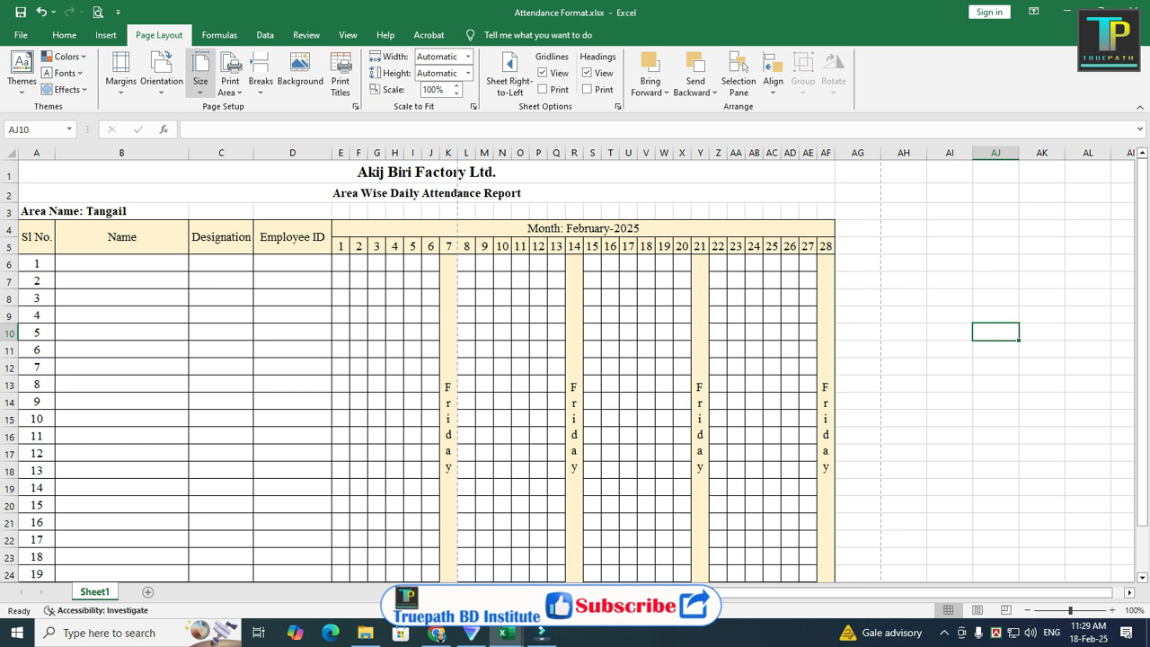
left_click(200, 76)
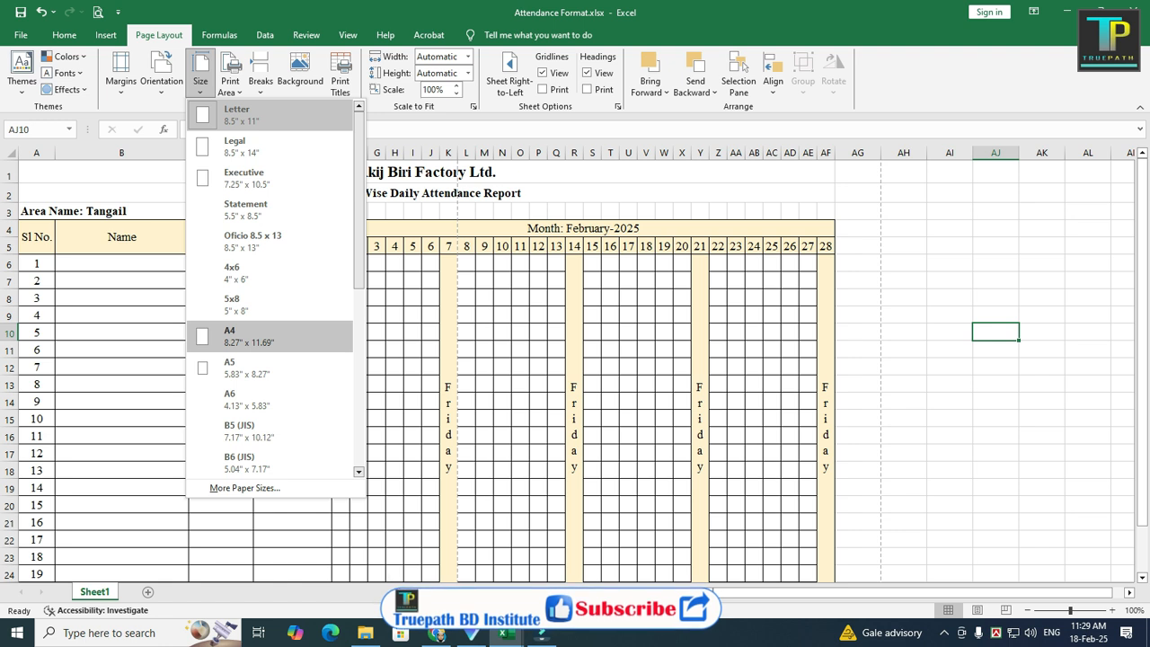
left_click(238, 336)
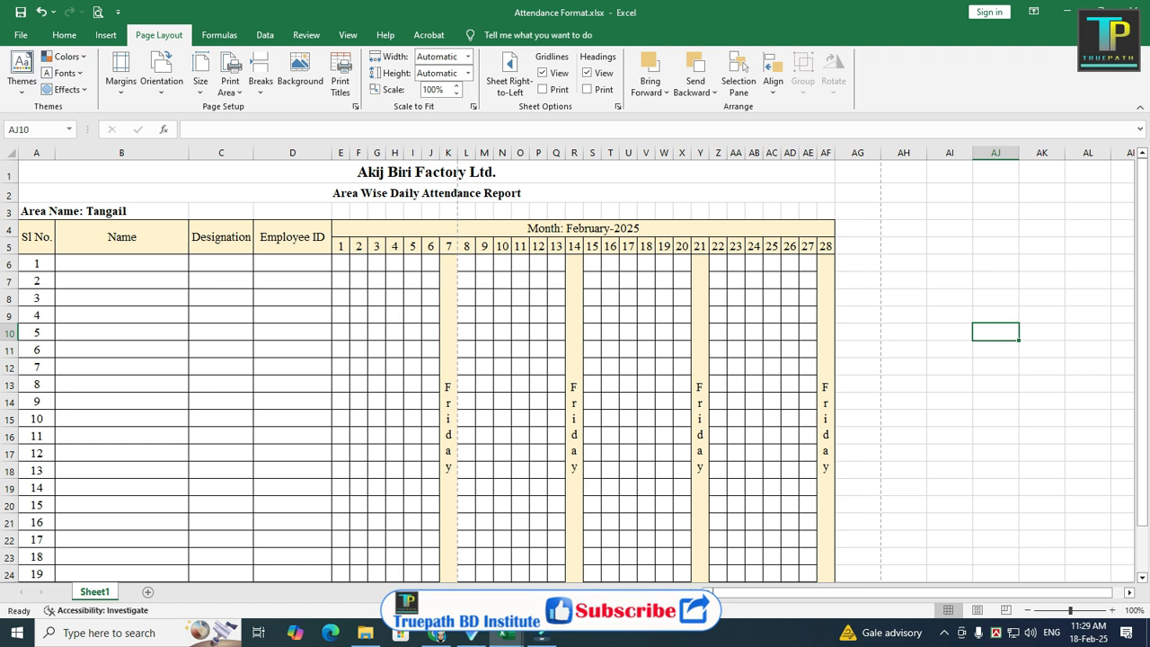
left_click(162, 74)
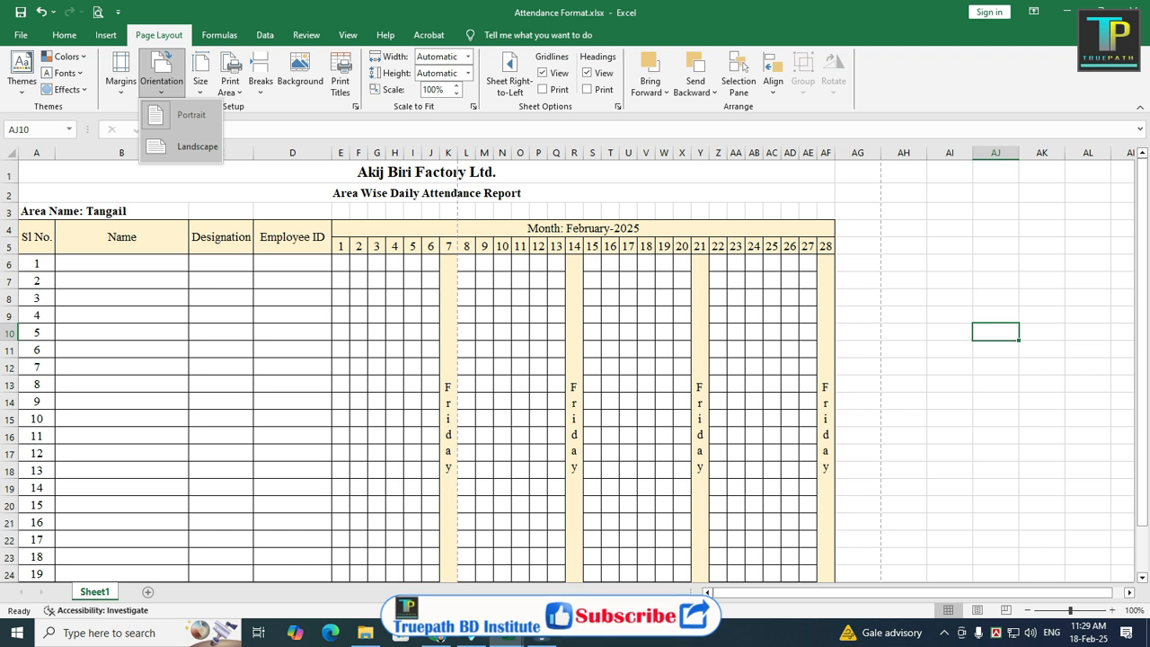
key("Return")
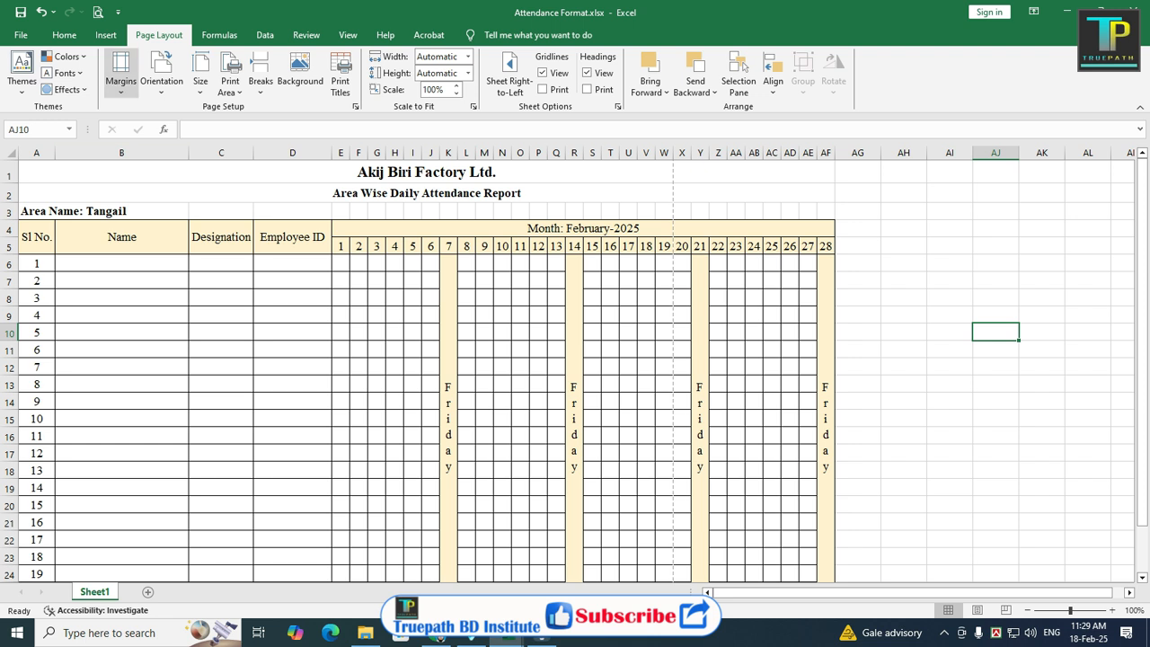
left_click(121, 72)
left_click(163, 341)
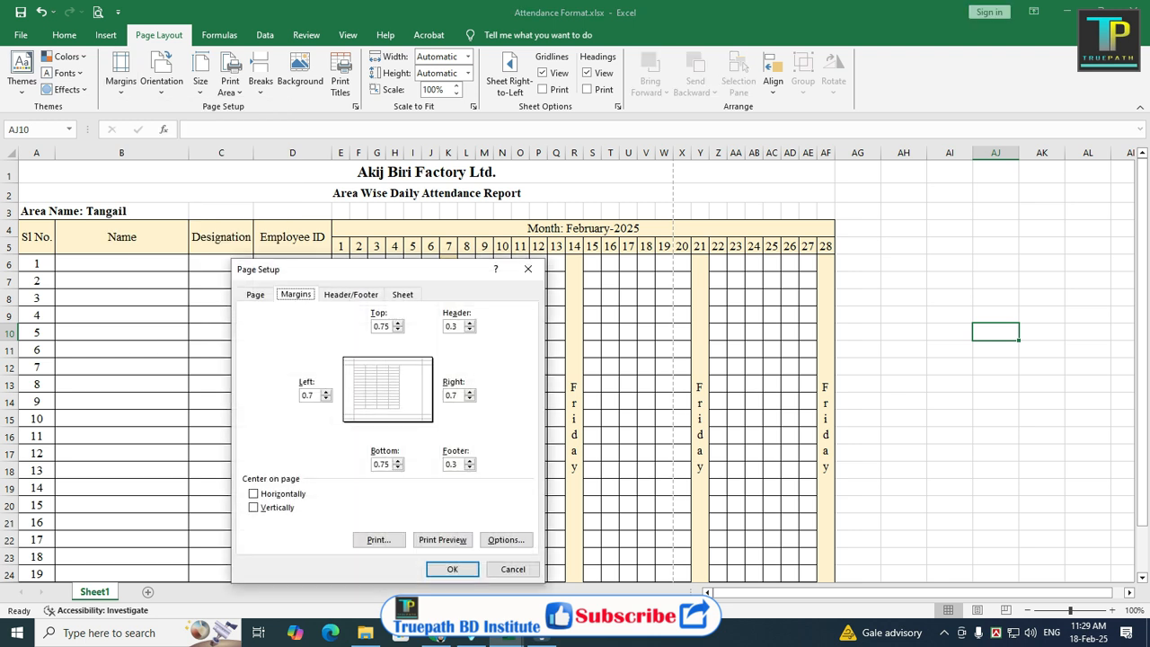
left_click(452, 570)
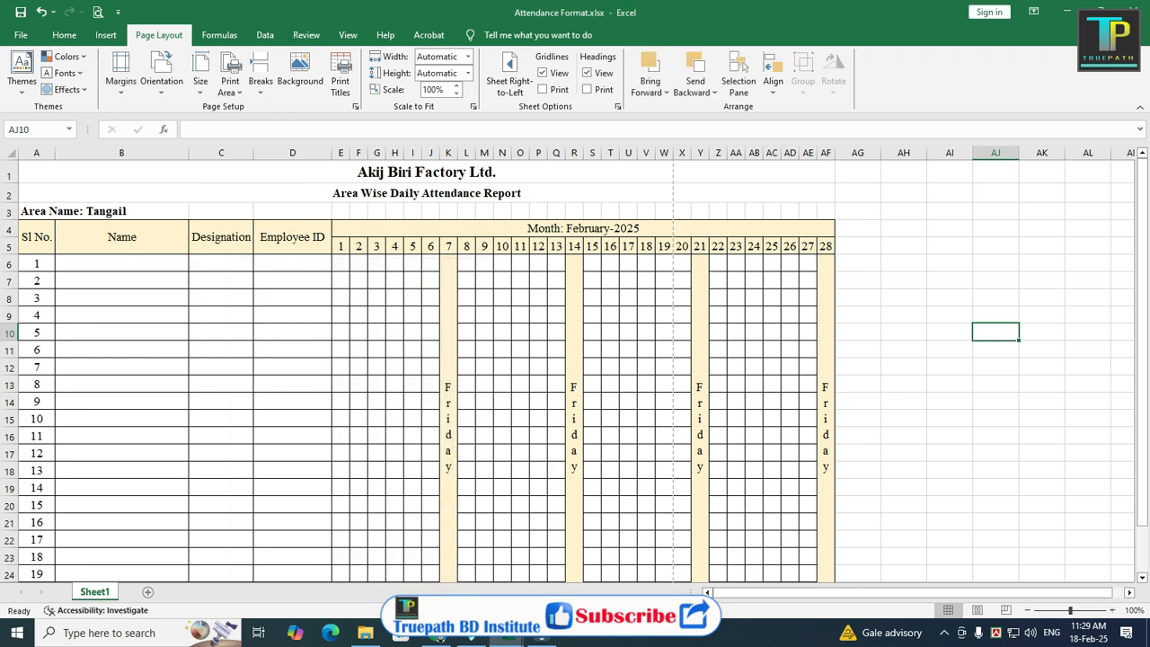
Step: Preview both printed pages of the attendance sheet, then return to the worksheet
key("ctrl+p")
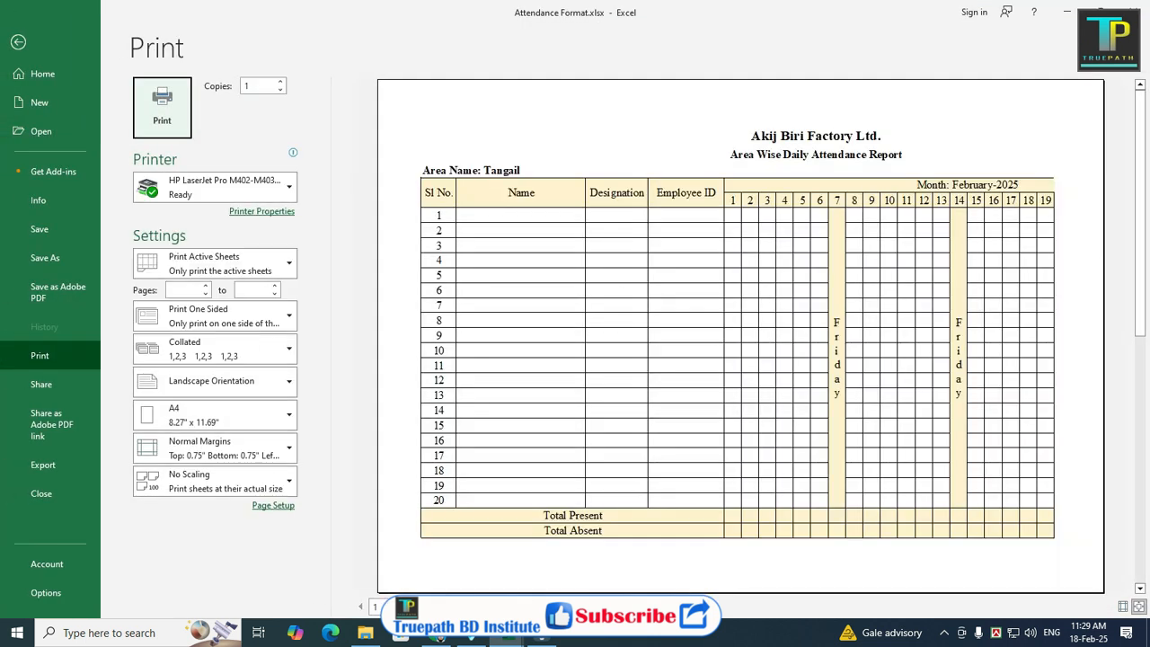
scroll(741, 336, "down", 1)
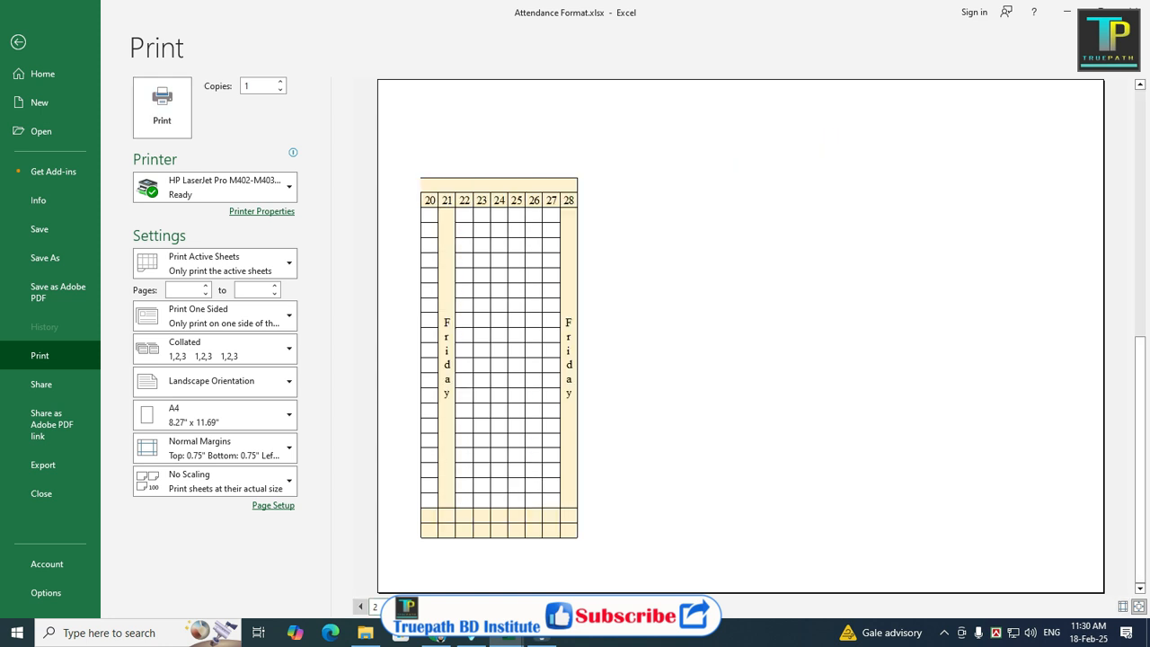
left_click(361, 607)
left_click(18, 41)
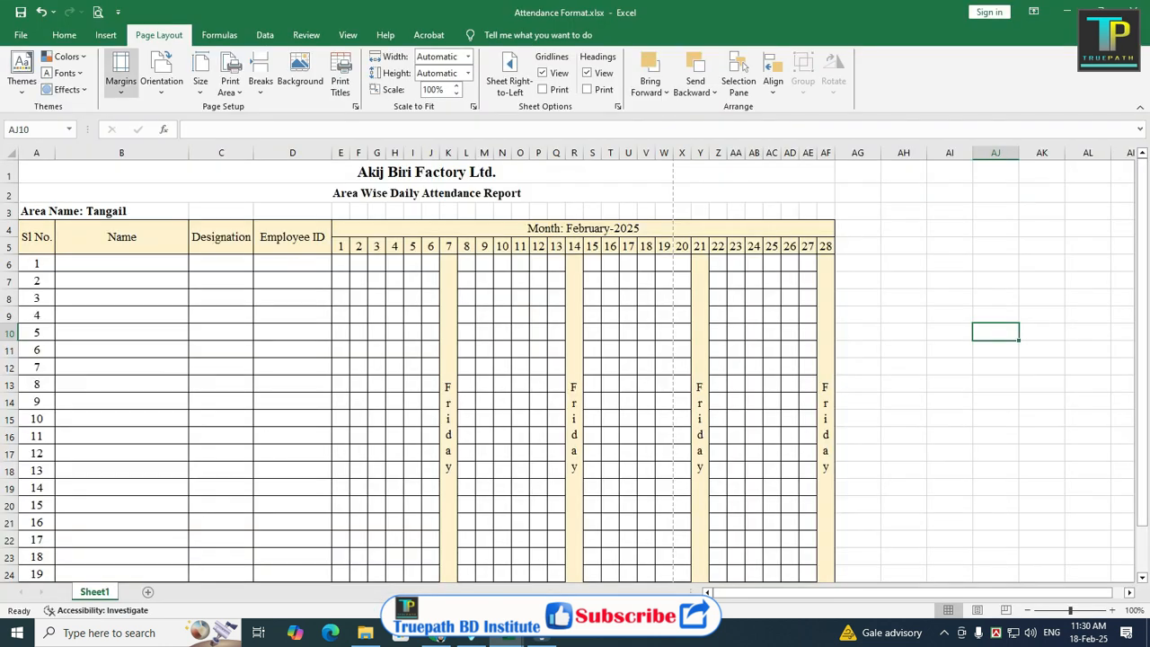
Step: Set the top, left, right and bottom margins to 1 inch in the custom margins setup
left_click(121, 74)
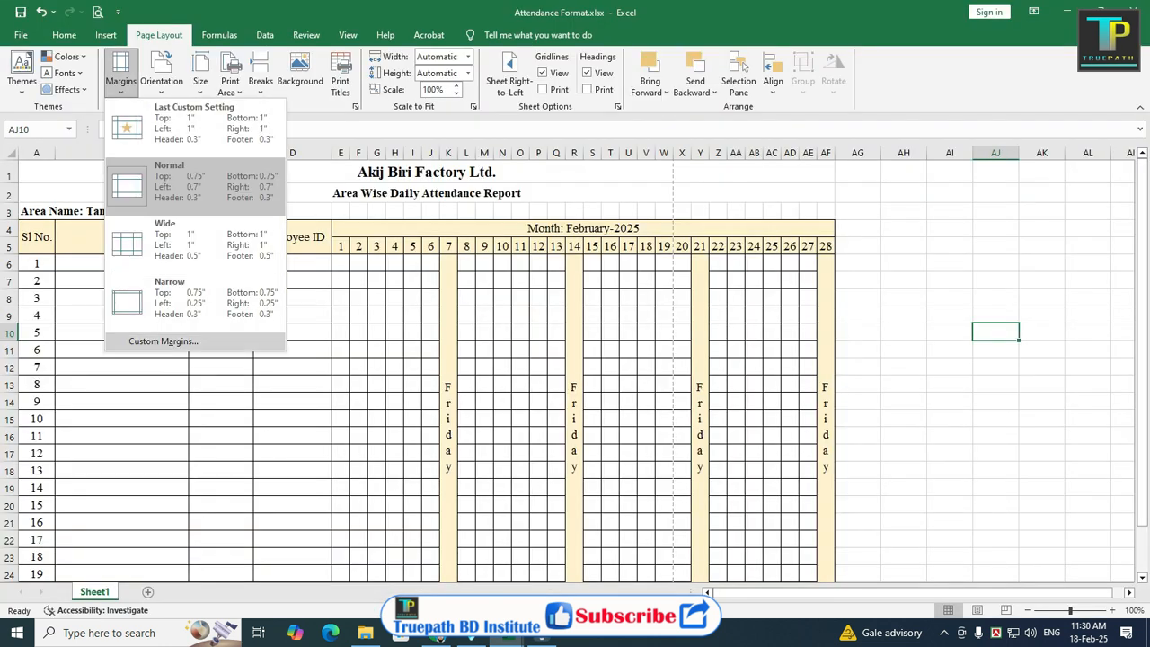
left_click(161, 340)
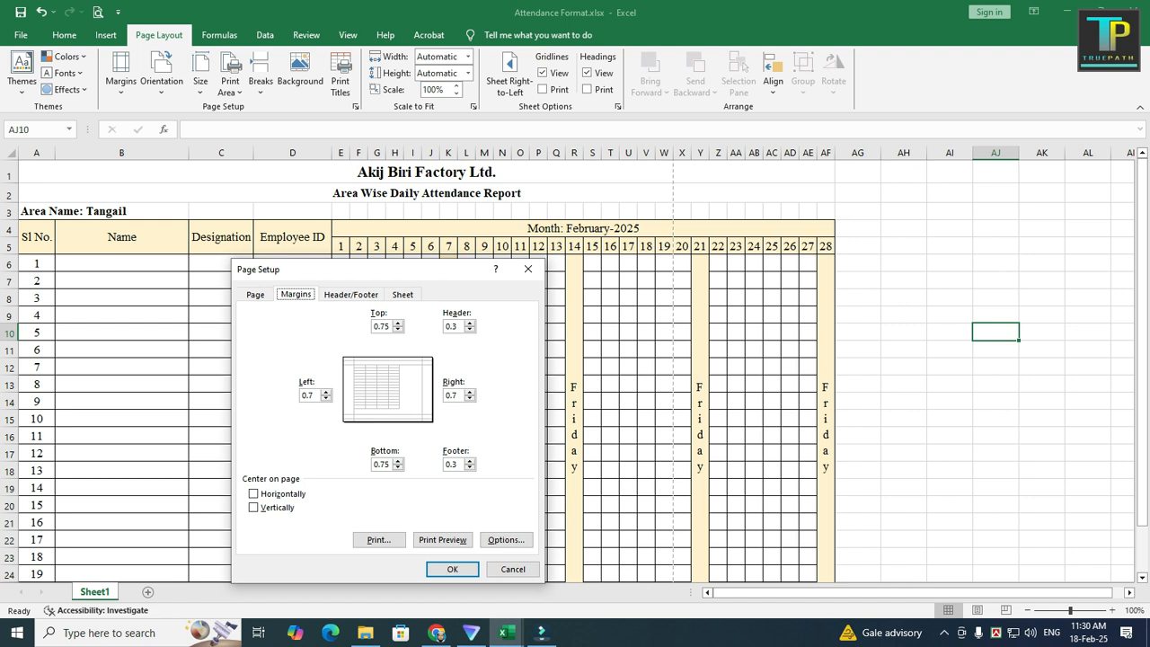
left_click(386, 326)
left_click_drag(390, 326, 373, 326)
type("1")
key("Tab")
type("1")
key("Tab")
key("Tab")
type("1")
key("Tab")
type("1")
key("Return")
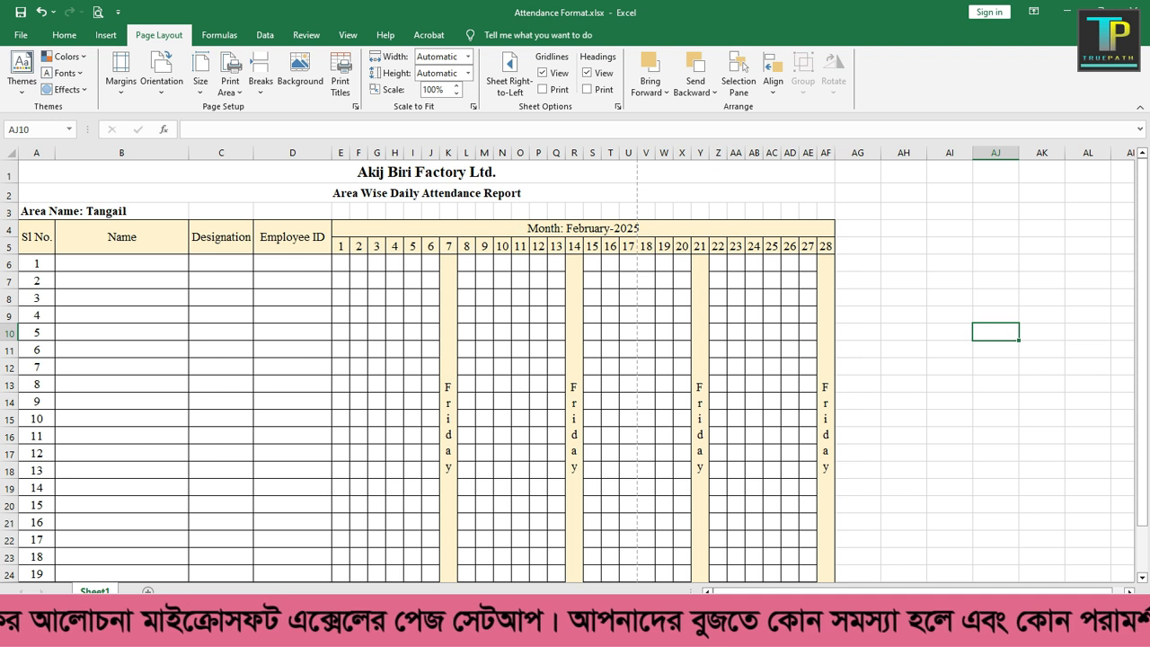
Step: Preview the printed pages with the 1-inch margins, then return to the sheet
key("ctrl+p")
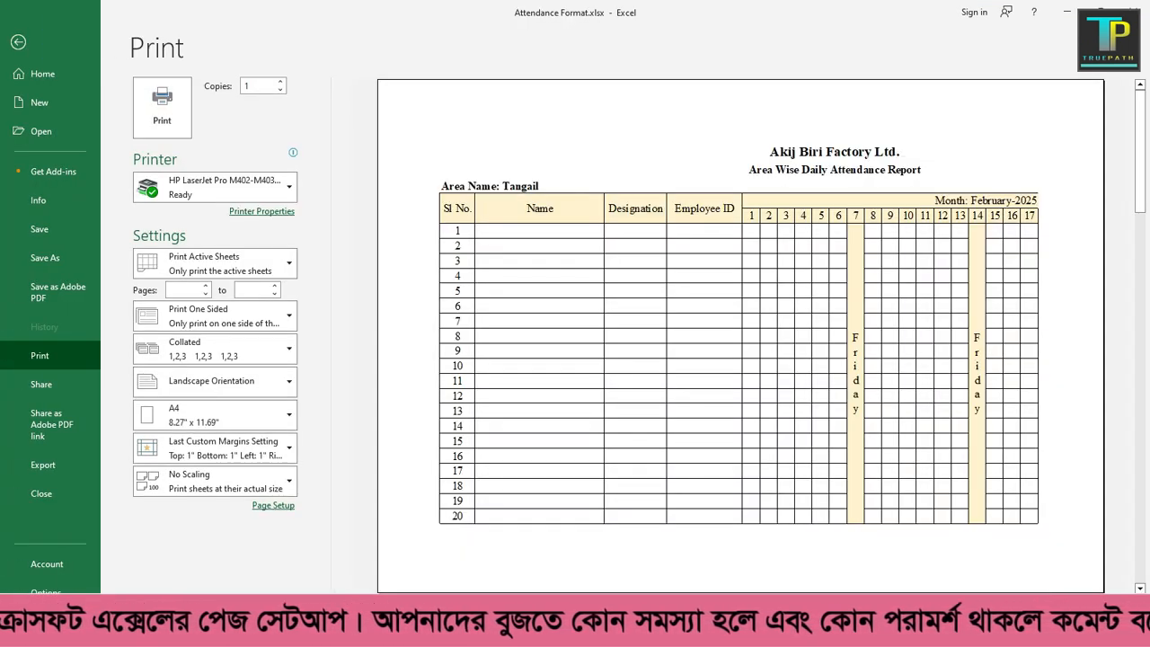
scroll(740, 336, "down", 3)
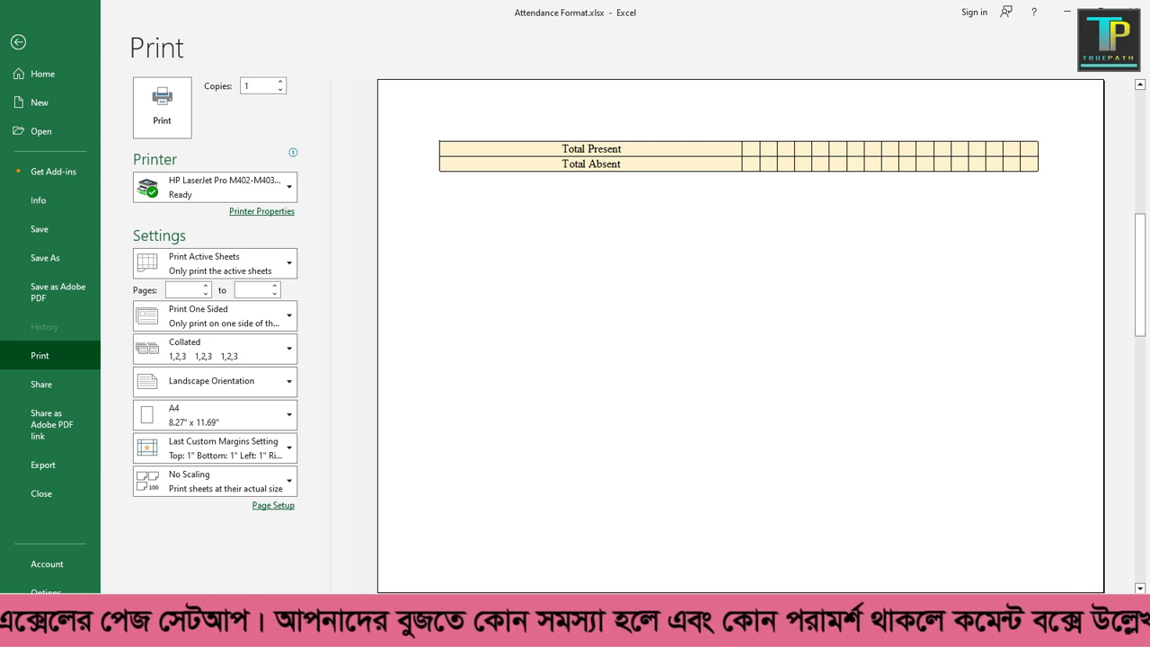
scroll(740, 336, "down", 2)
scroll(741, 336, "down", 2)
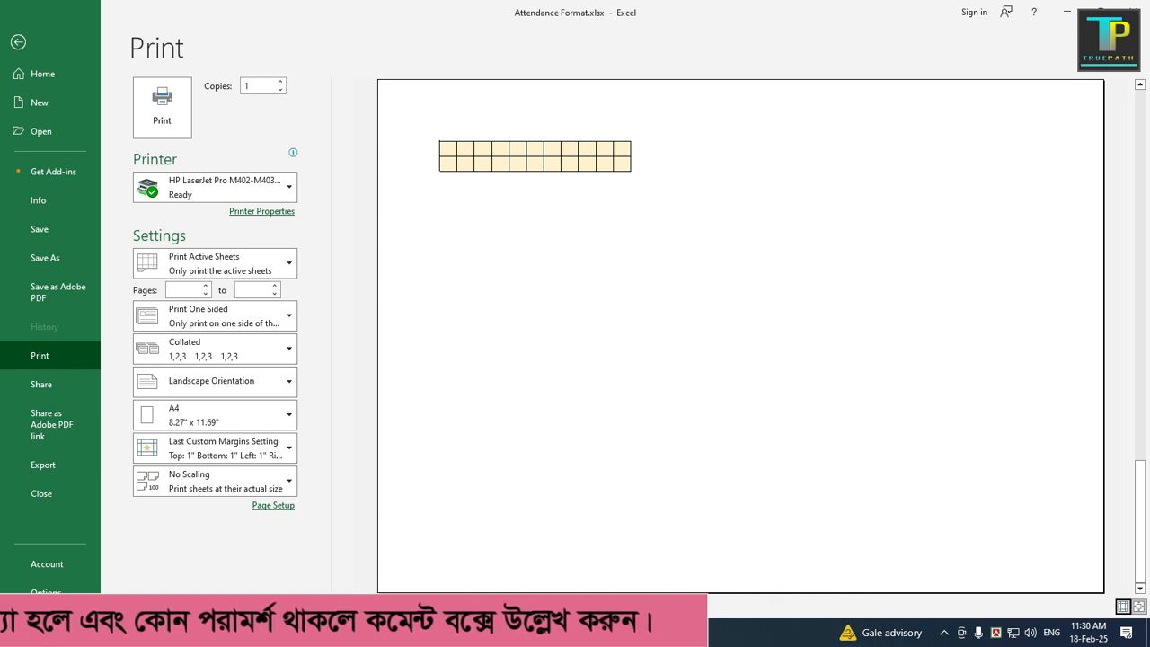
left_click(18, 42)
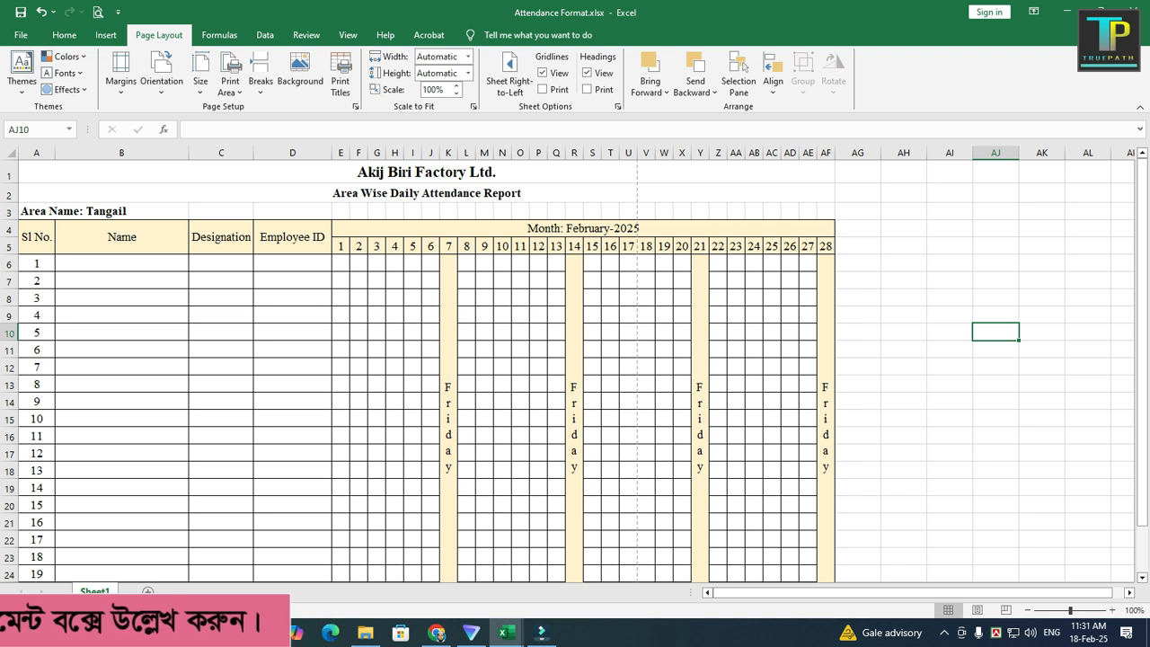
Step: Change the top, left, right and bottom margins to 0.5 inch and apply the setup
left_click(121, 72)
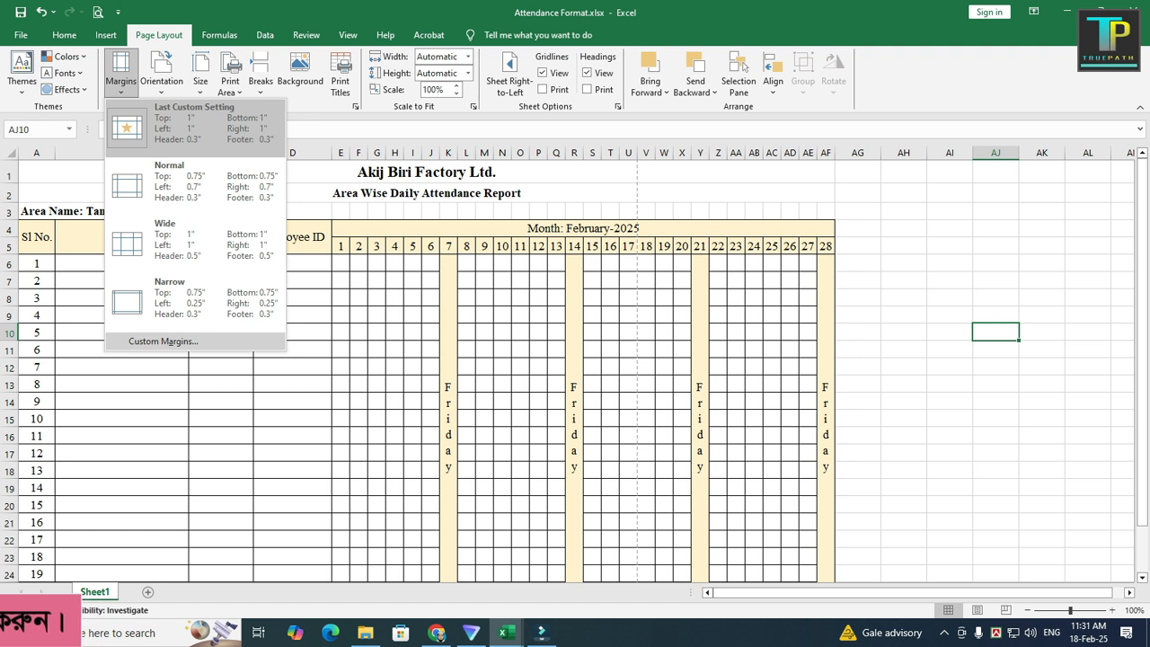
left_click(163, 341)
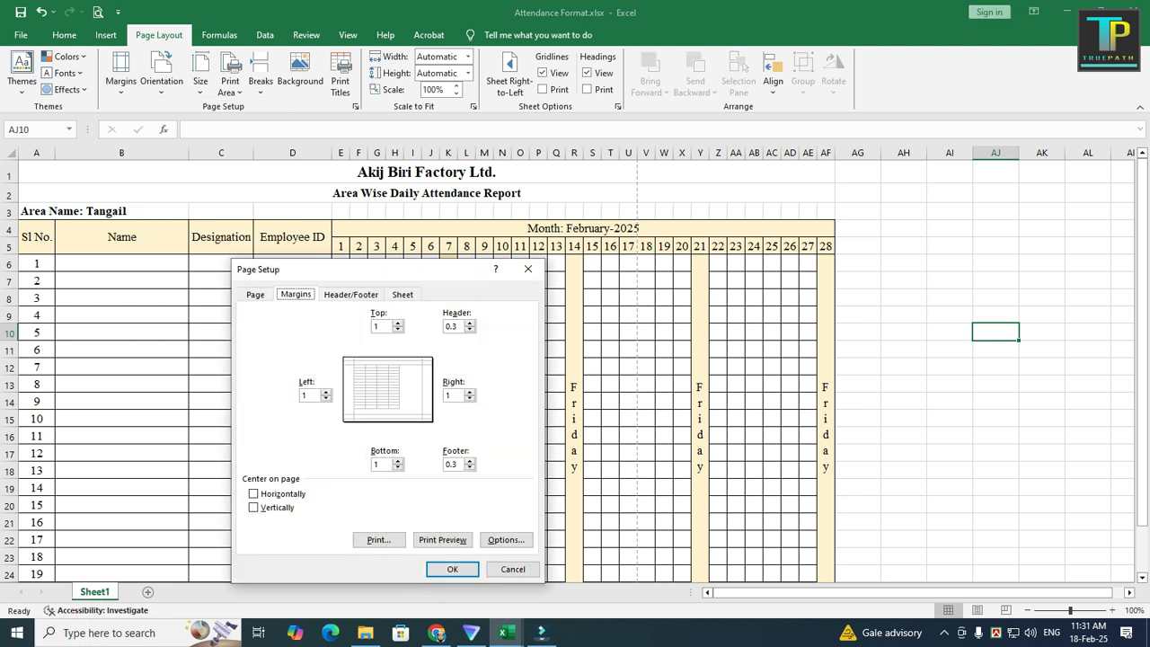
left_click(381, 326)
type(".5")
left_click(310, 395)
key("BackSpace")
type(".5")
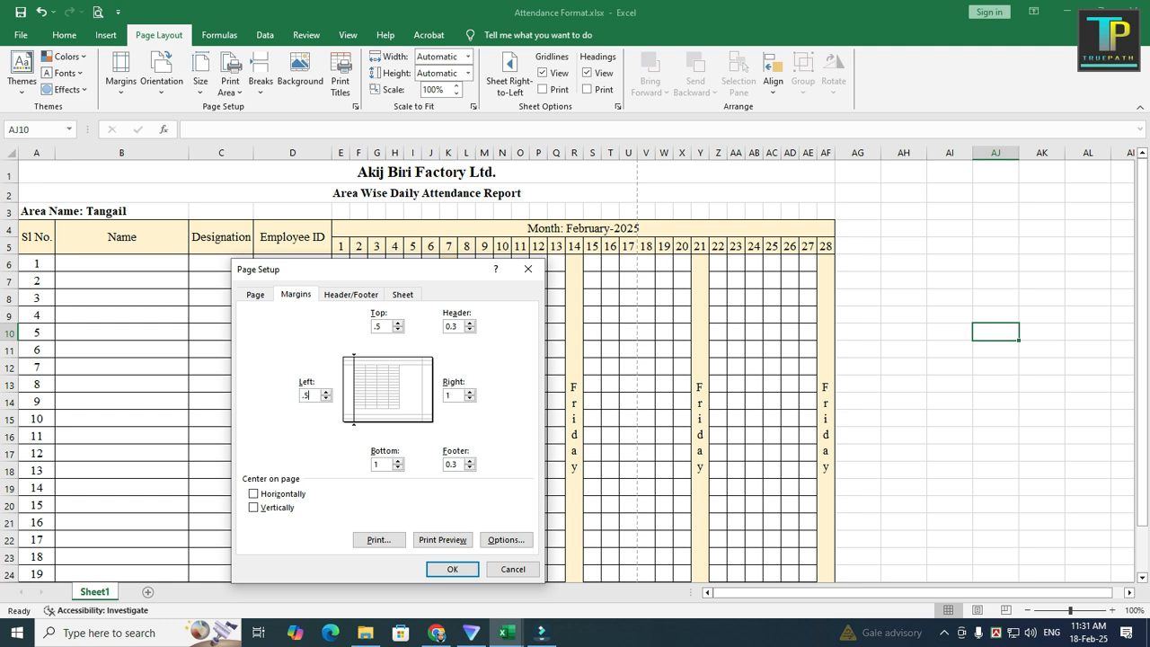
left_click(450, 396)
key("BackSpace")
type(".5")
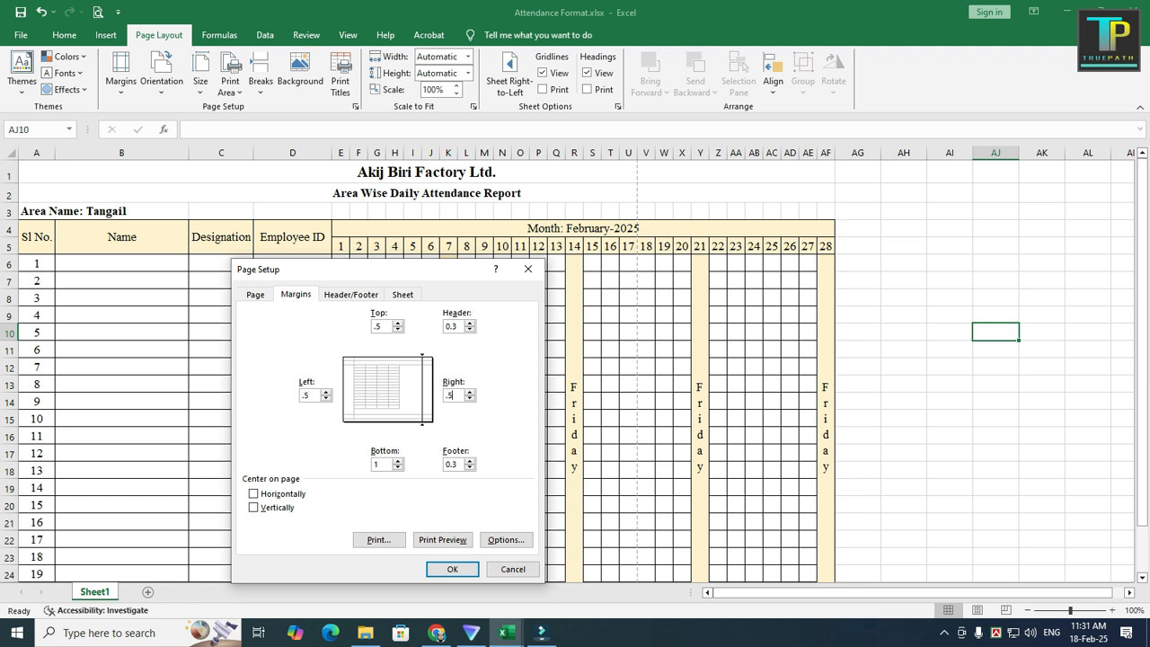
key("Tab")
type(".5")
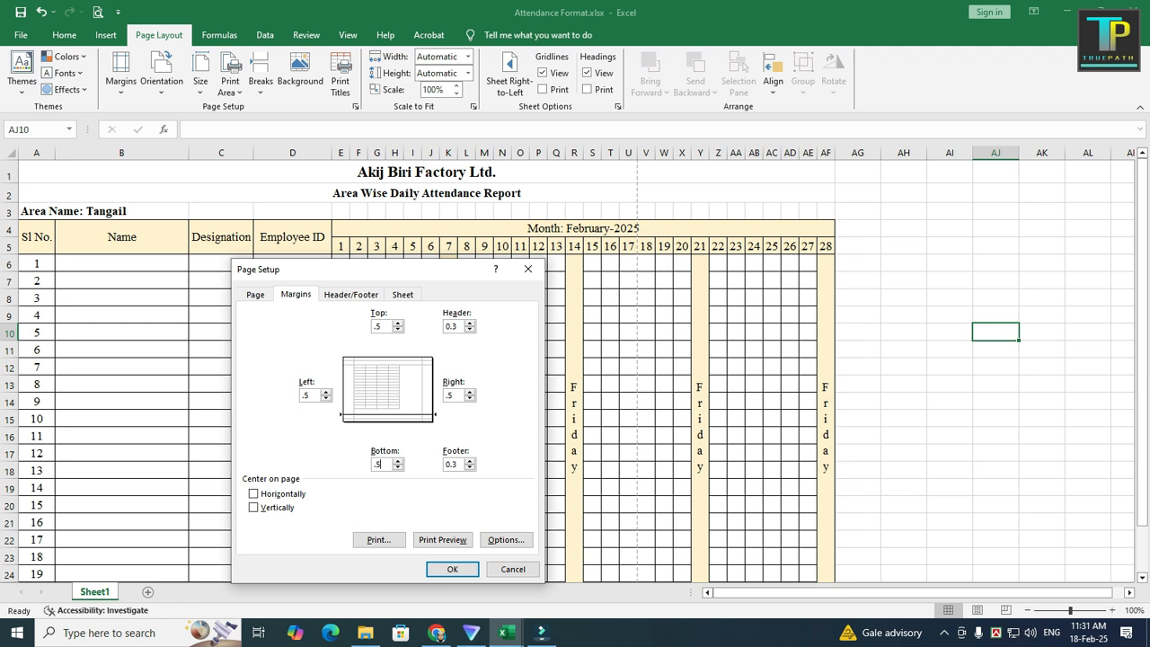
key("Return")
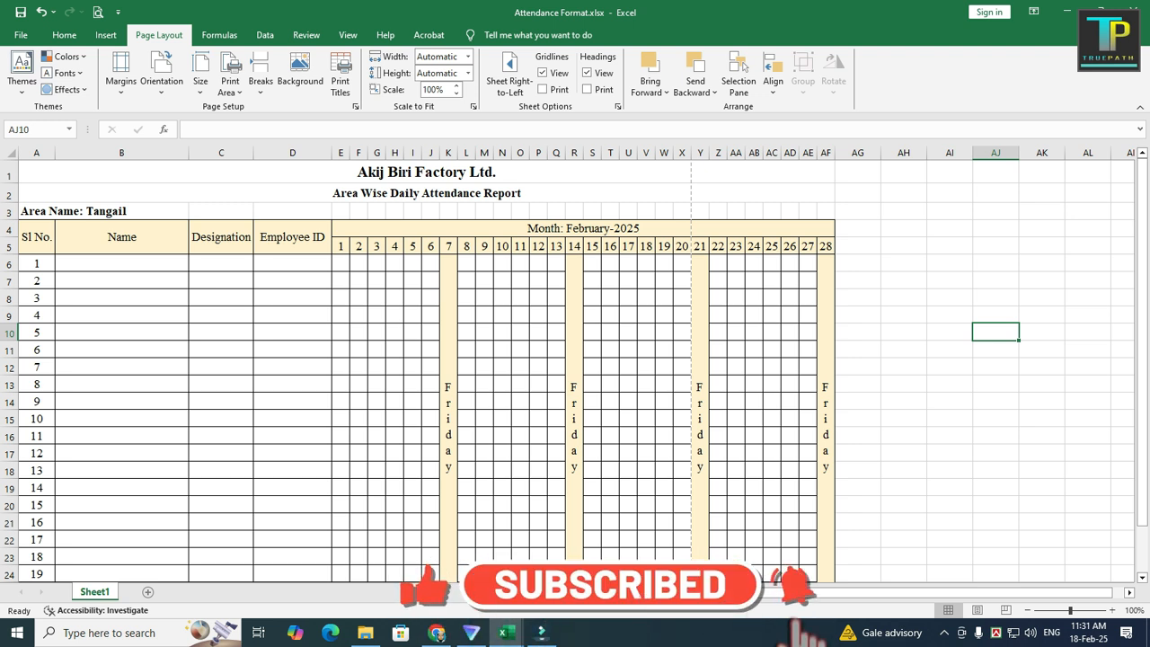
Step: Set the left and right margins to 0 in the custom margins setup
left_click(120, 75)
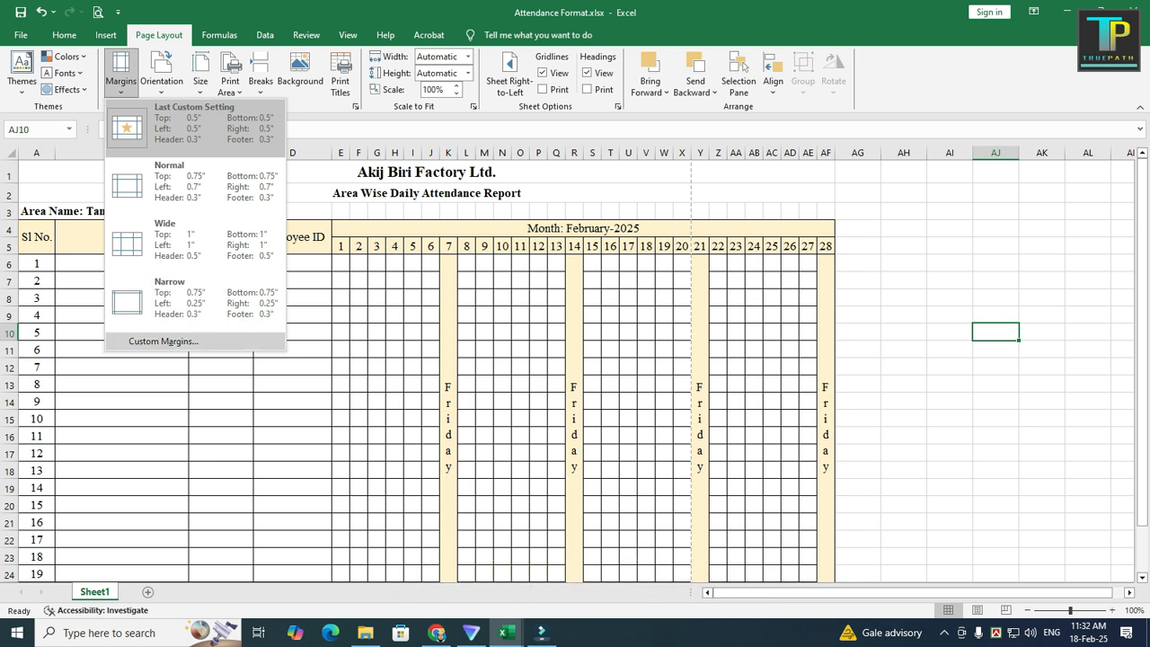
left_click(163, 341)
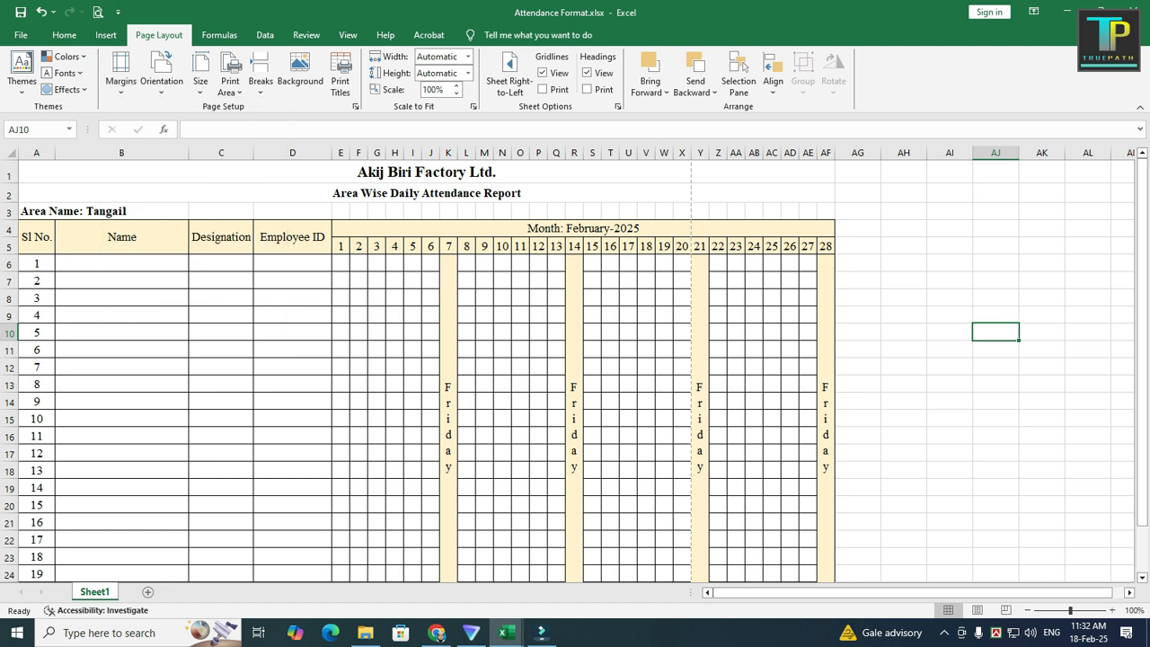
double_click(307, 395)
type("0")
key("Tab")
type("0")
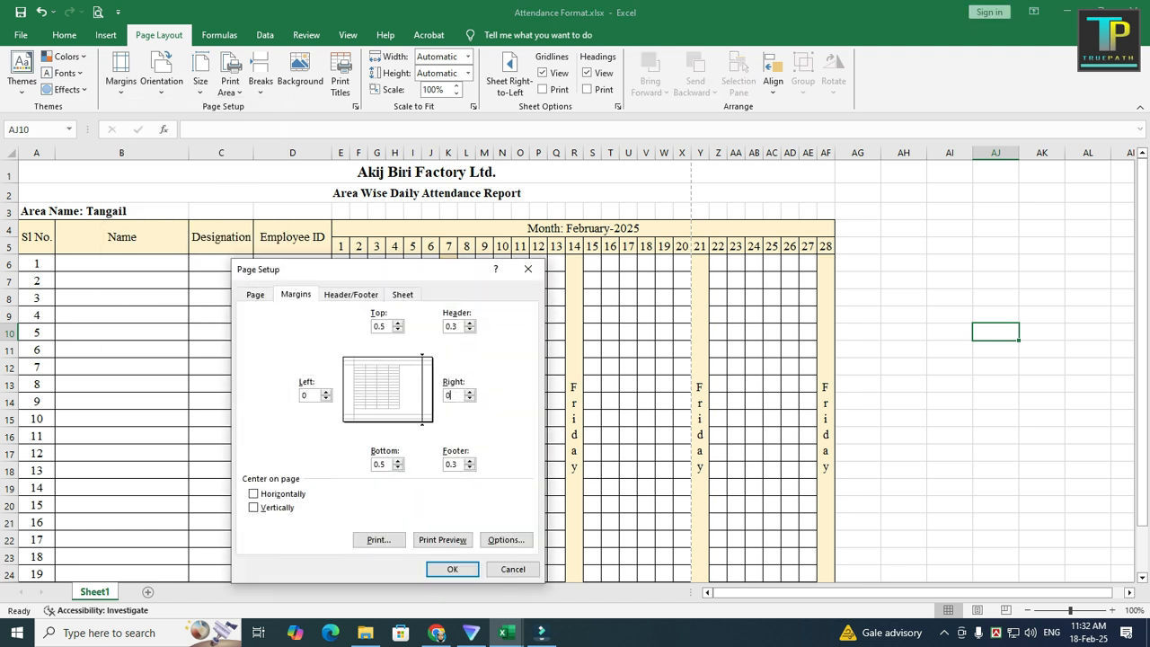
key("Return")
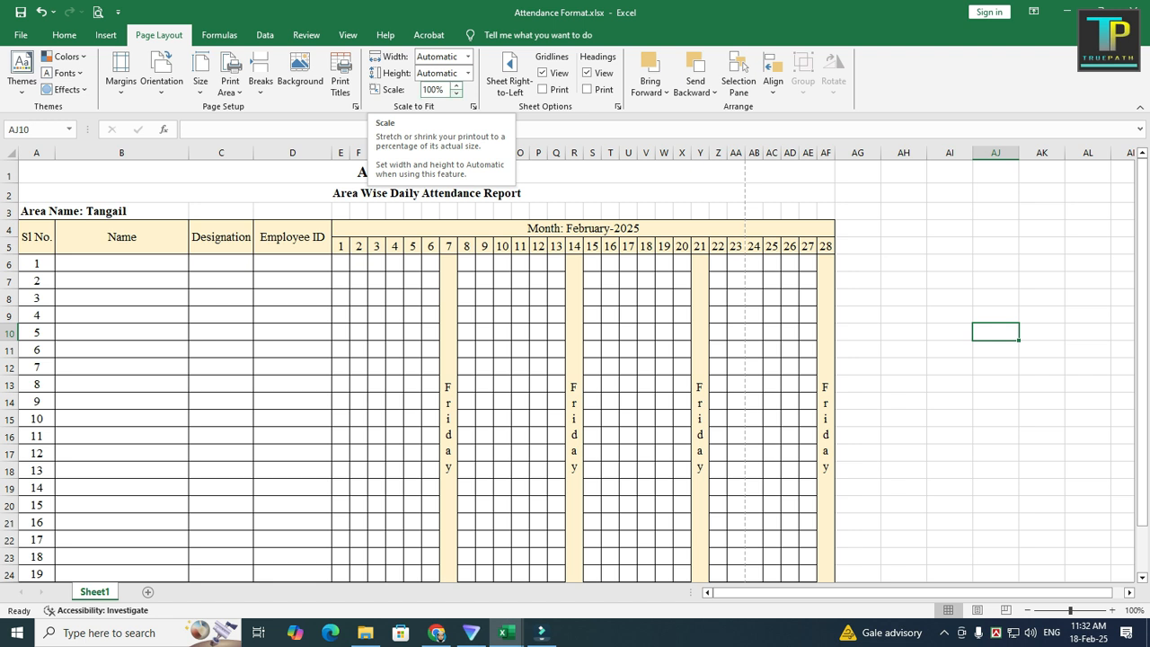
Step: Reduce the print scale to 90% so more columns fit on the page
left_click(457, 94)
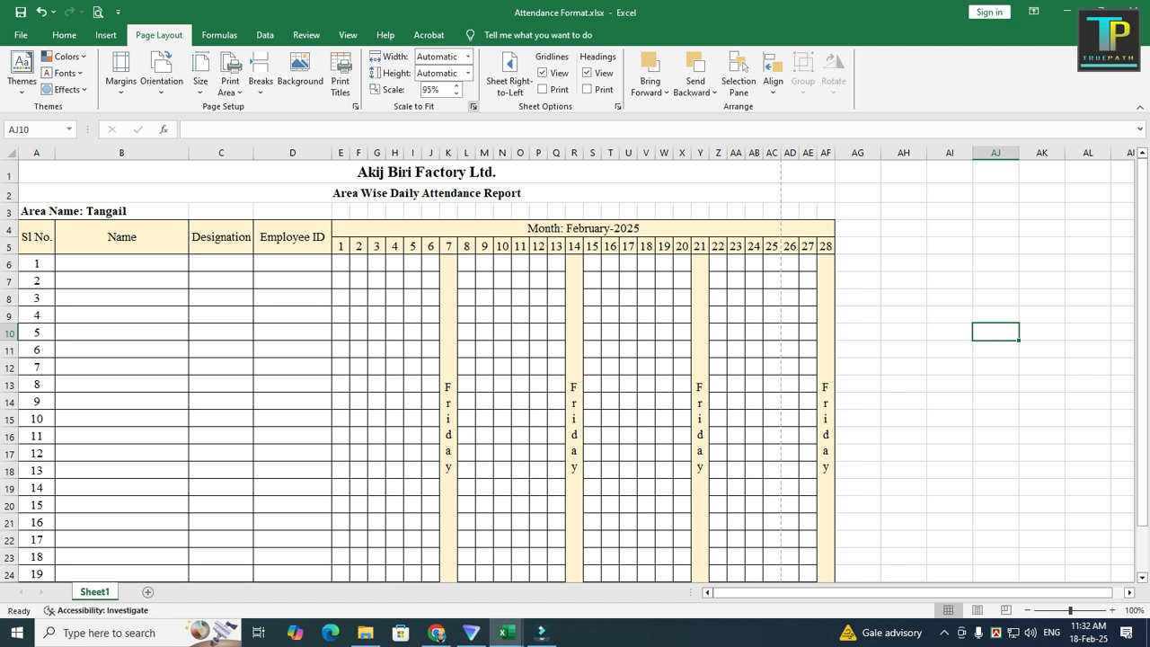
left_click(457, 93)
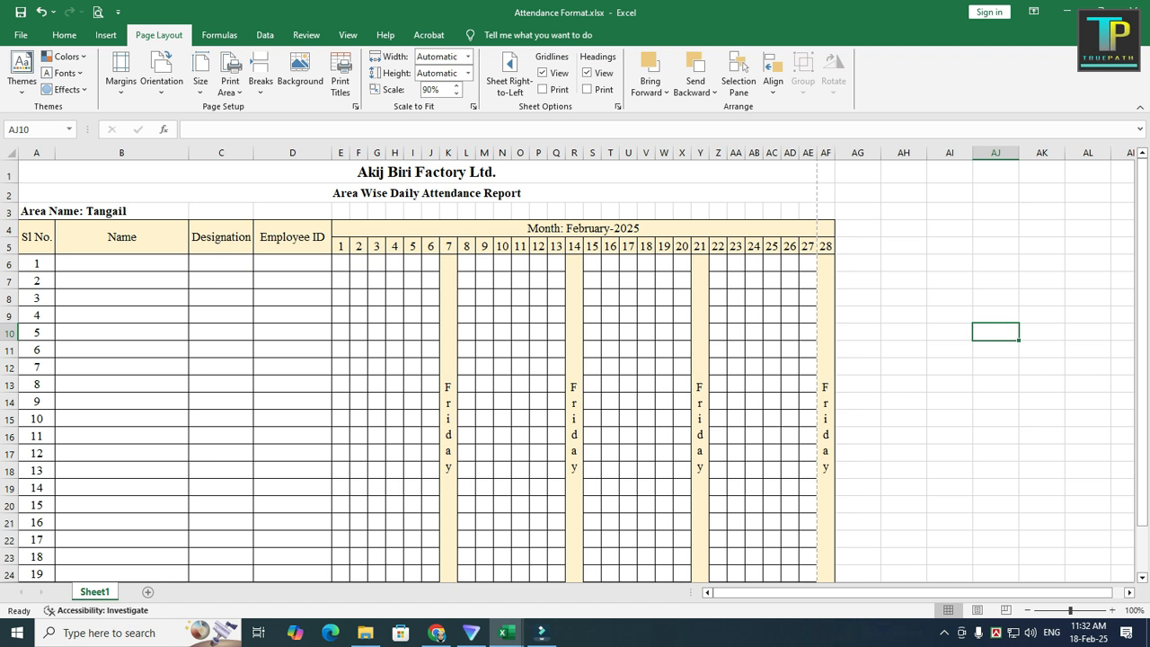
left_click(826, 153)
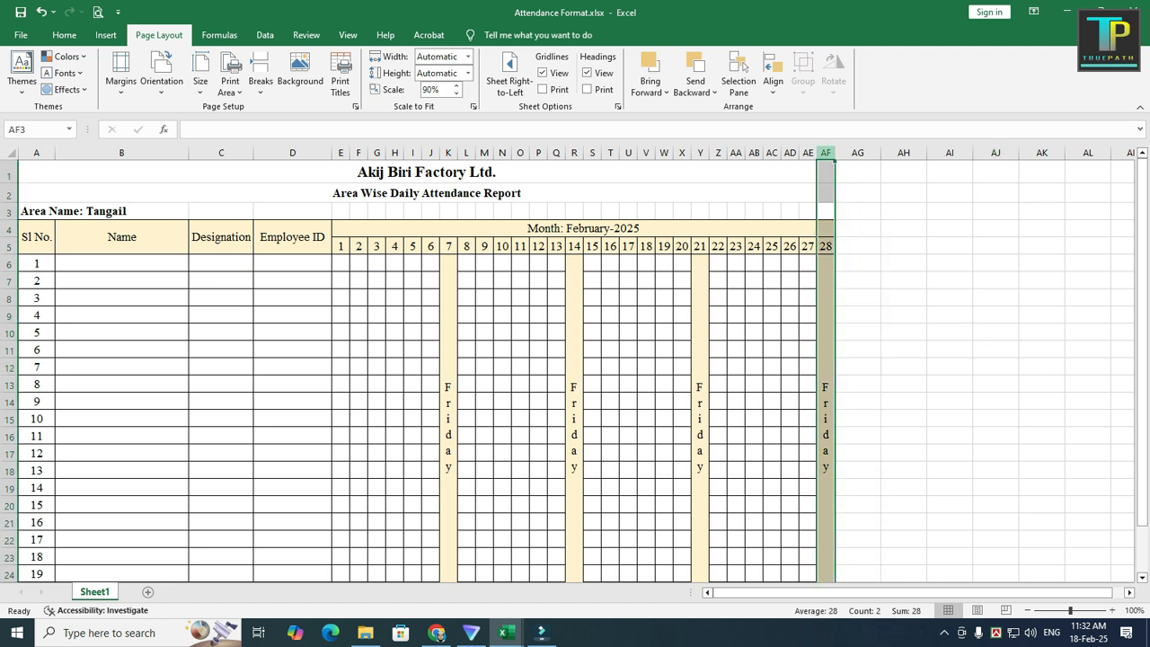
left_click(772, 333)
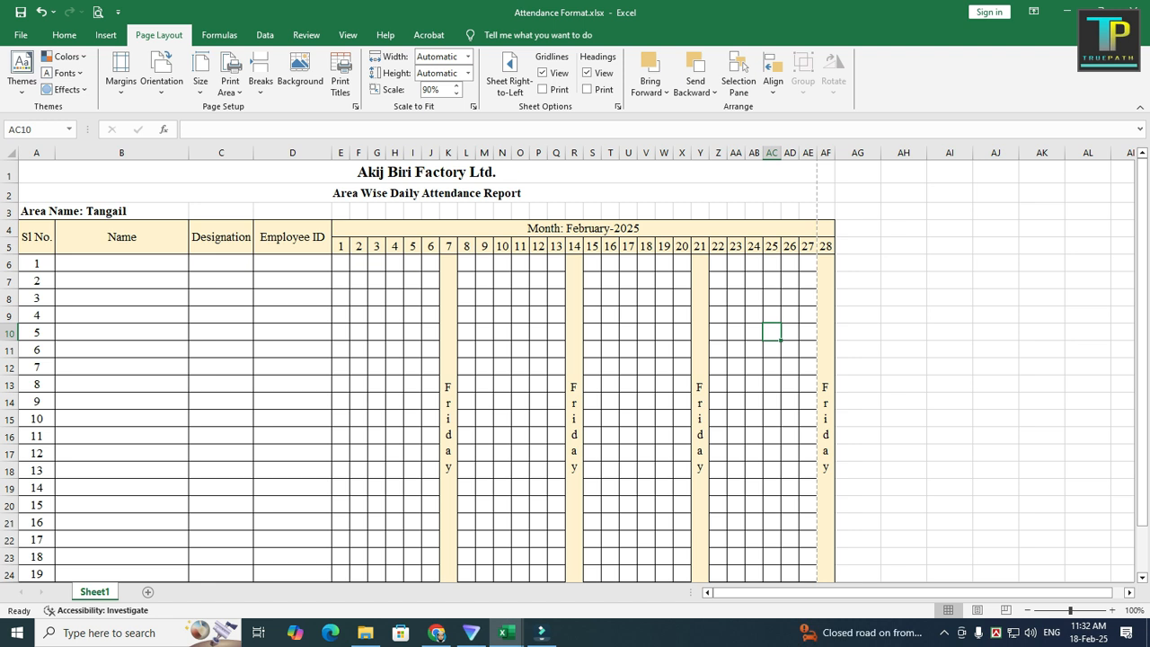
Step: Narrow the Employee ID and Name columns slightly so the table fits inside the page break
left_click(292, 264)
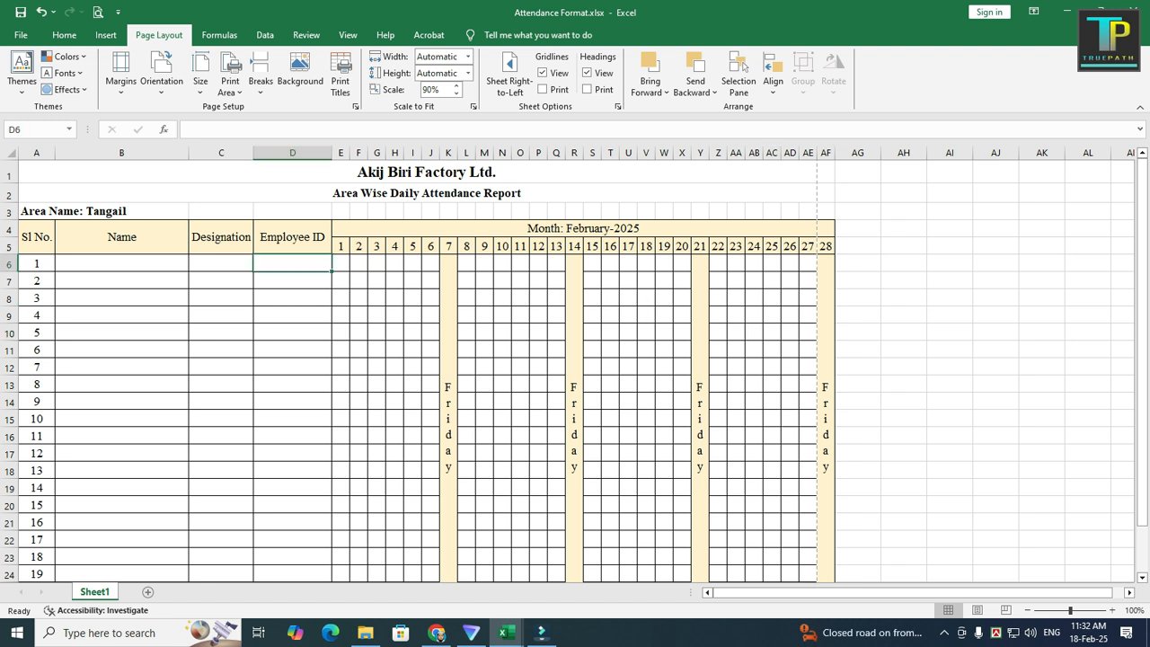
left_click_drag(331, 153, 326, 153)
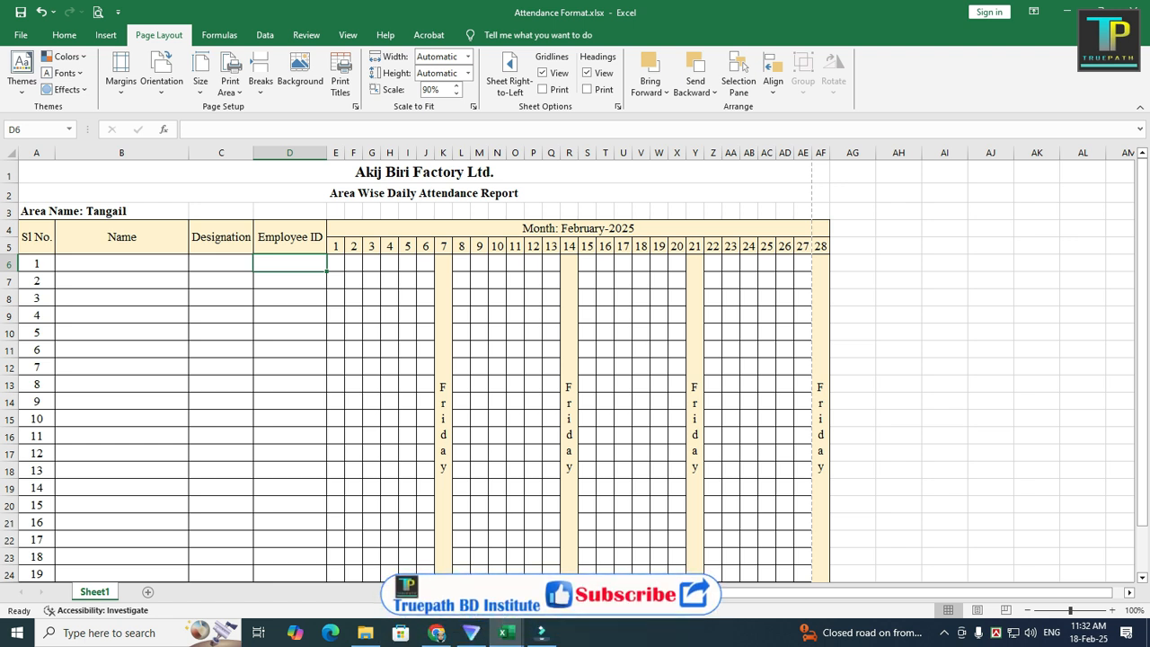
left_click(121, 237)
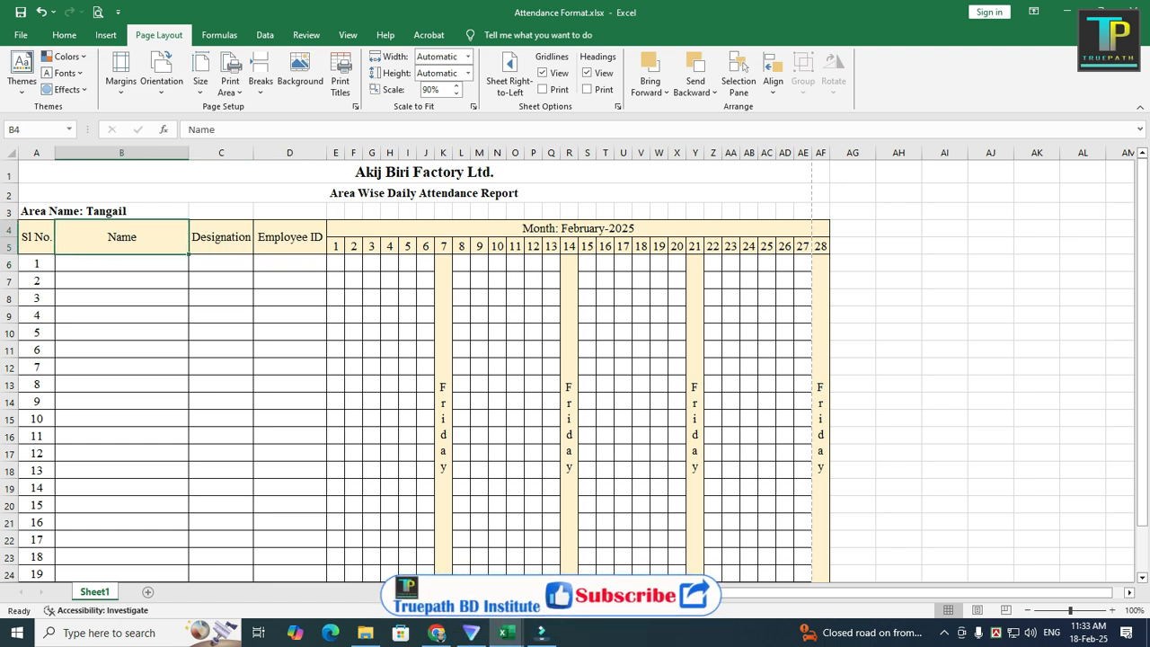
left_click_drag(189, 152, 186, 152)
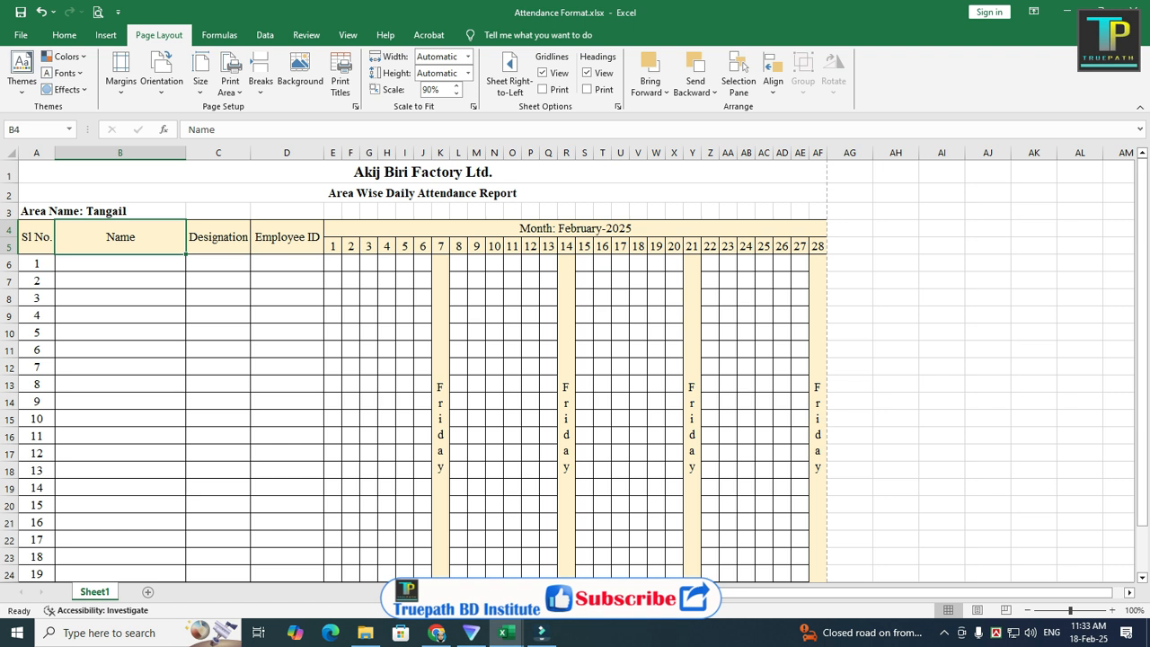
Step: Preview the attendance sheet's print layout and return to the worksheet
scroll(575, 369, "down", 2)
scroll(575, 369, "up", 2)
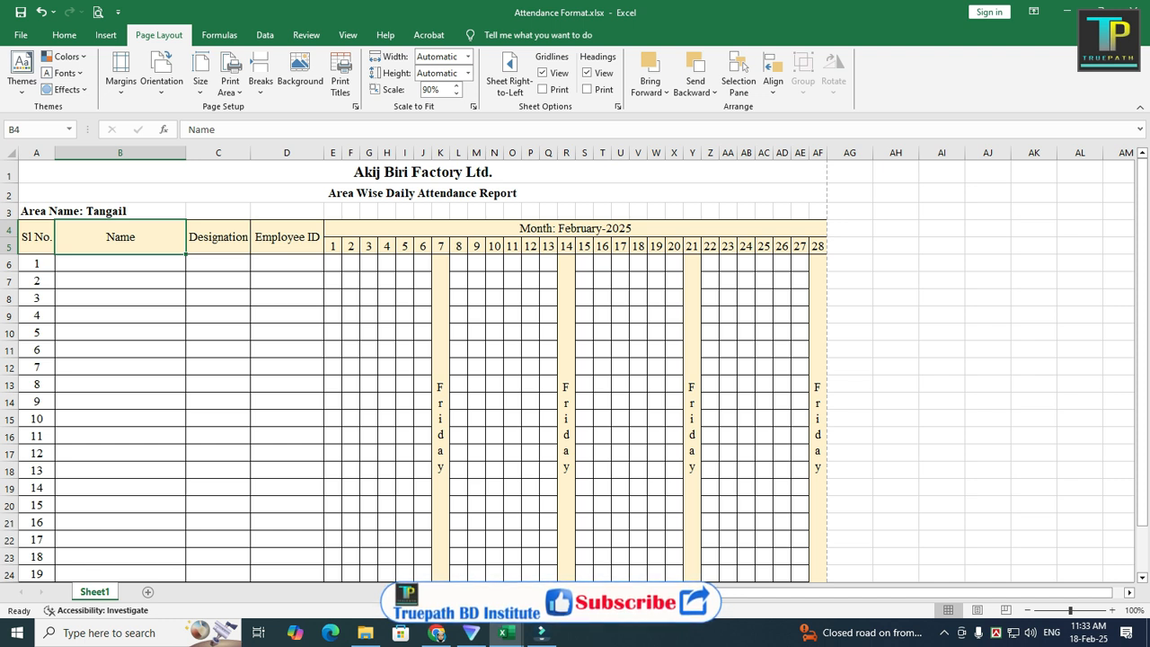
key("ctrl+p")
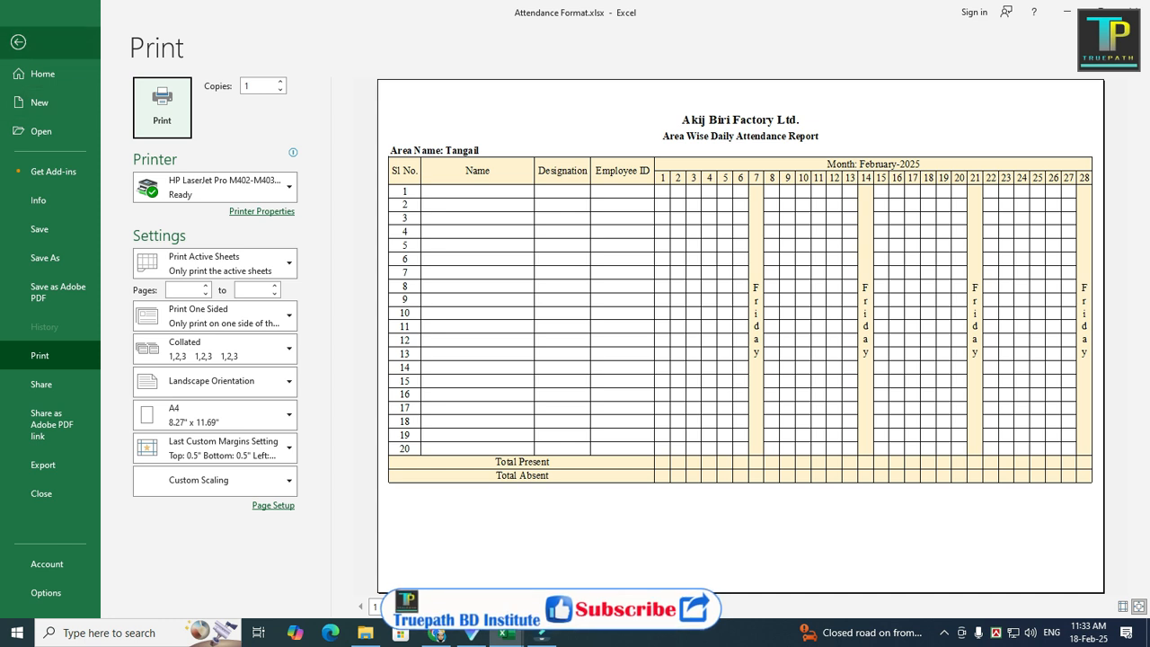
left_click(18, 41)
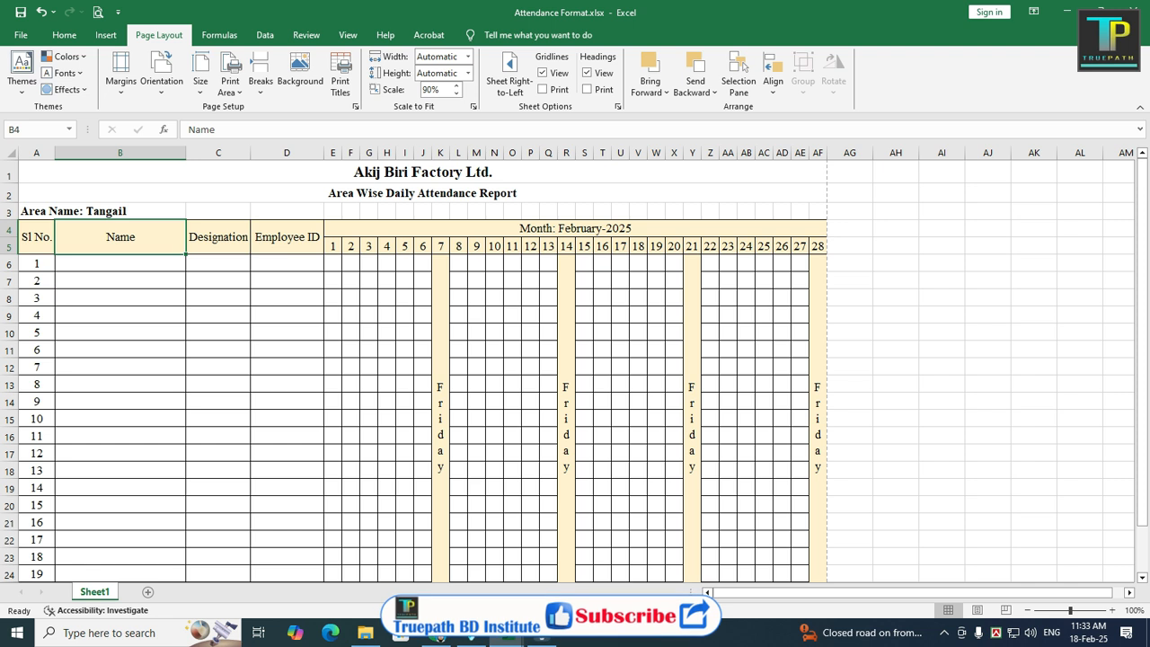
Step: Save the workbook as a PDF named Attendance Format.pdf on the Desktop
left_click(21, 35)
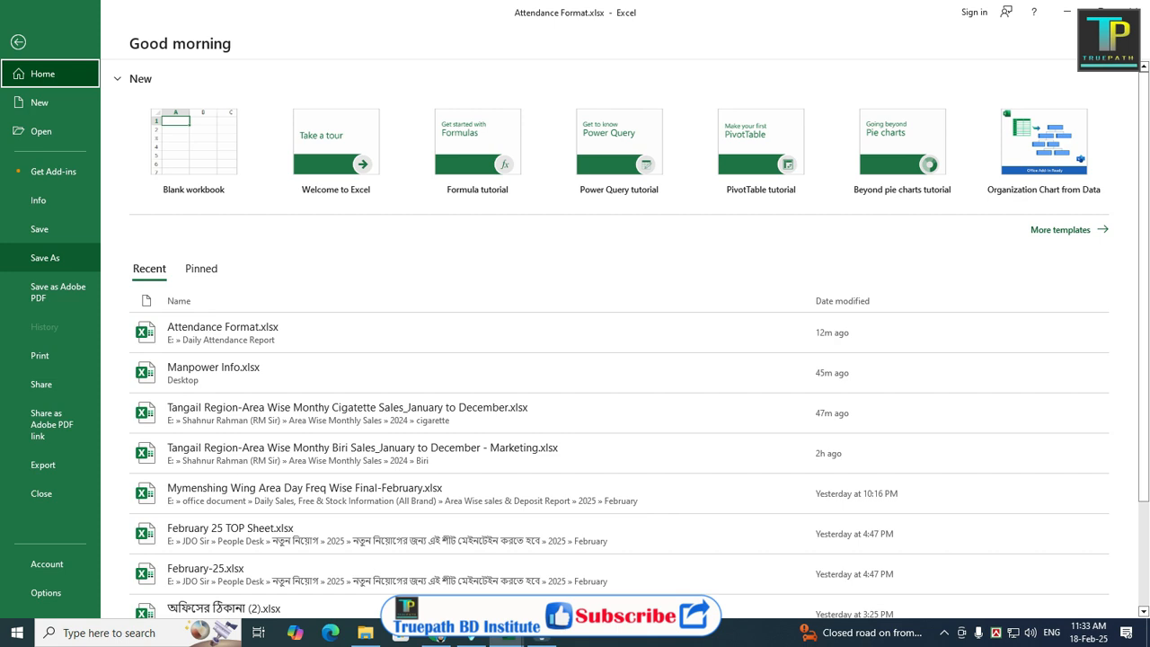
left_click(45, 258)
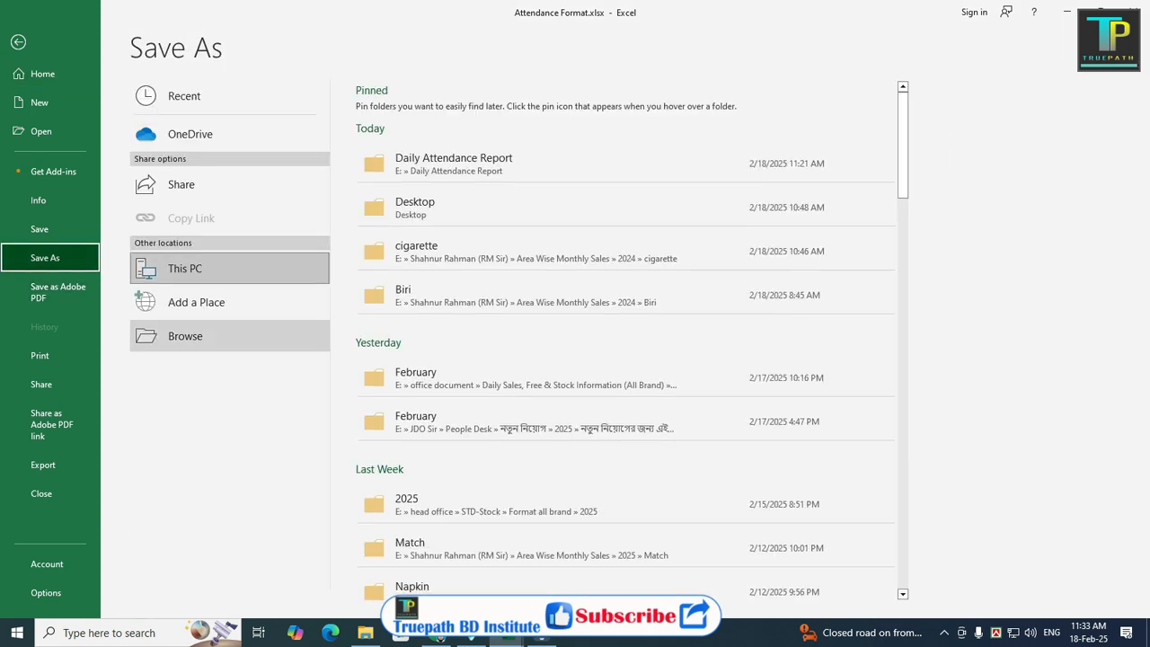
left_click(185, 336)
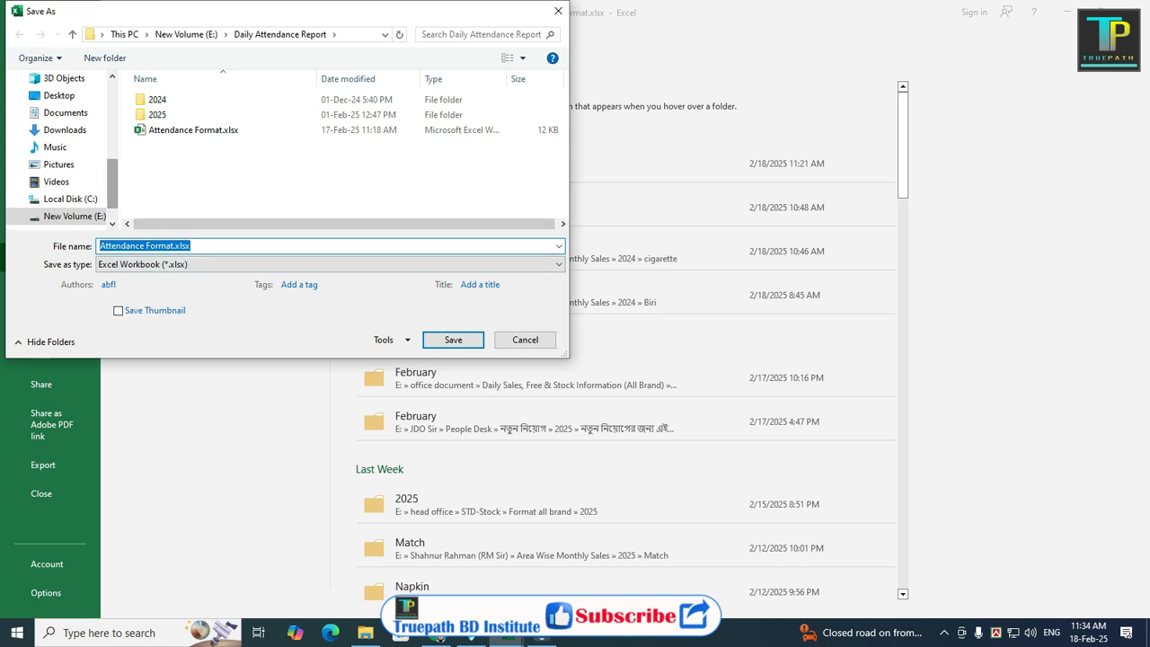
left_click_drag(113, 184, 112, 104)
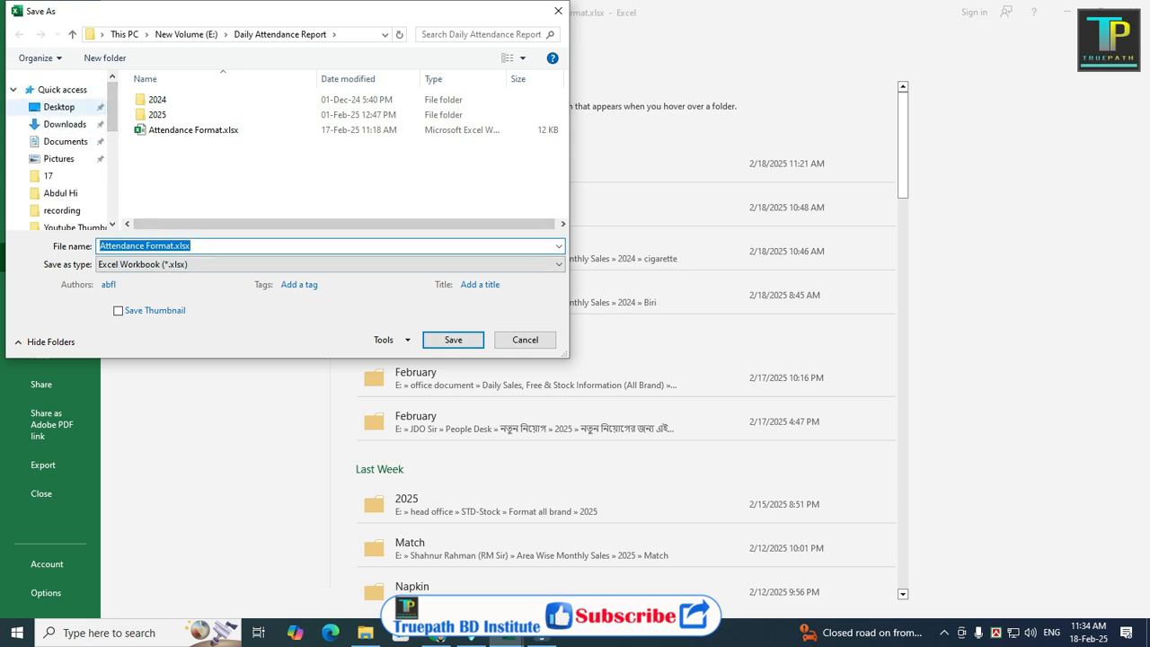
left_click(58, 106)
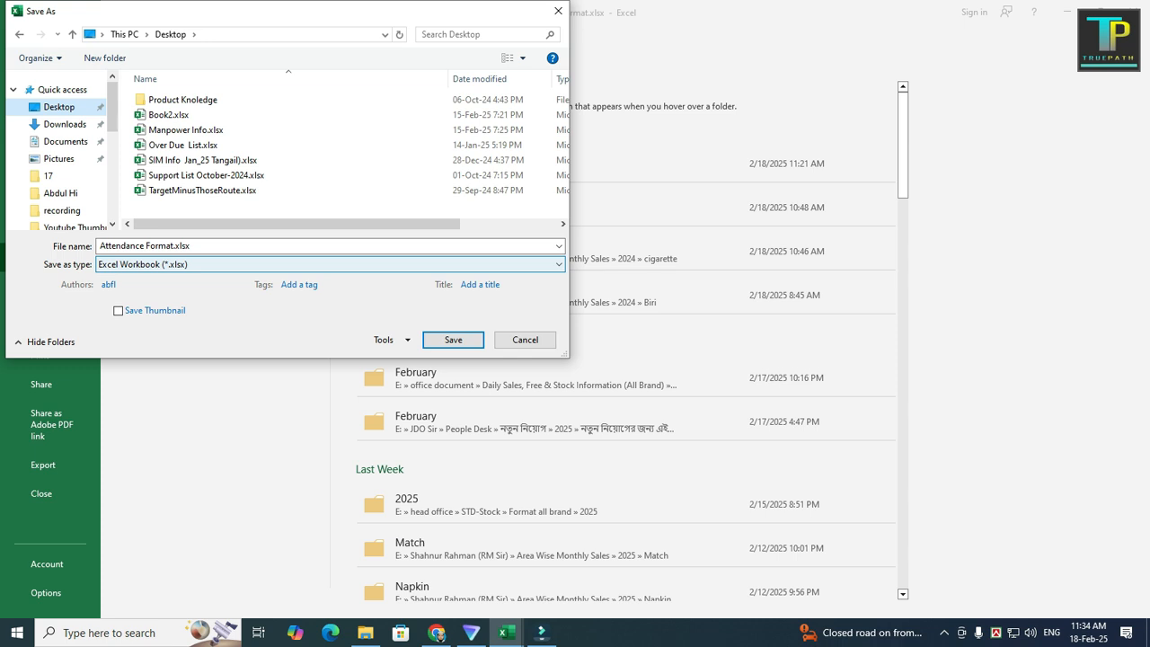
left_click(330, 265)
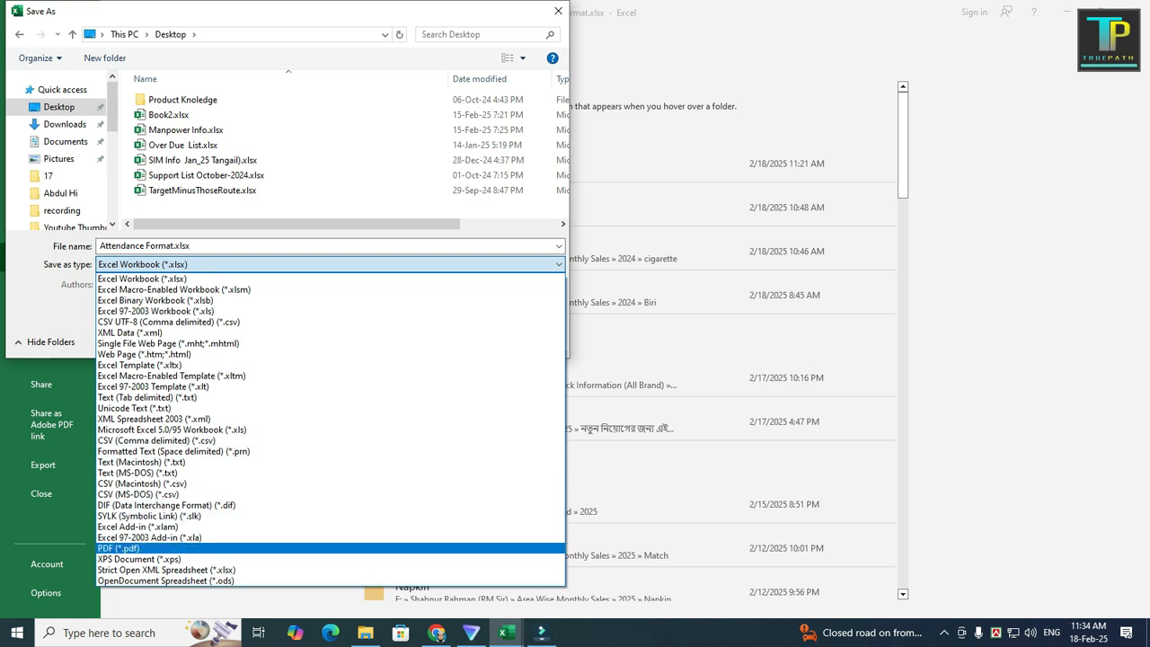
left_click(126, 548)
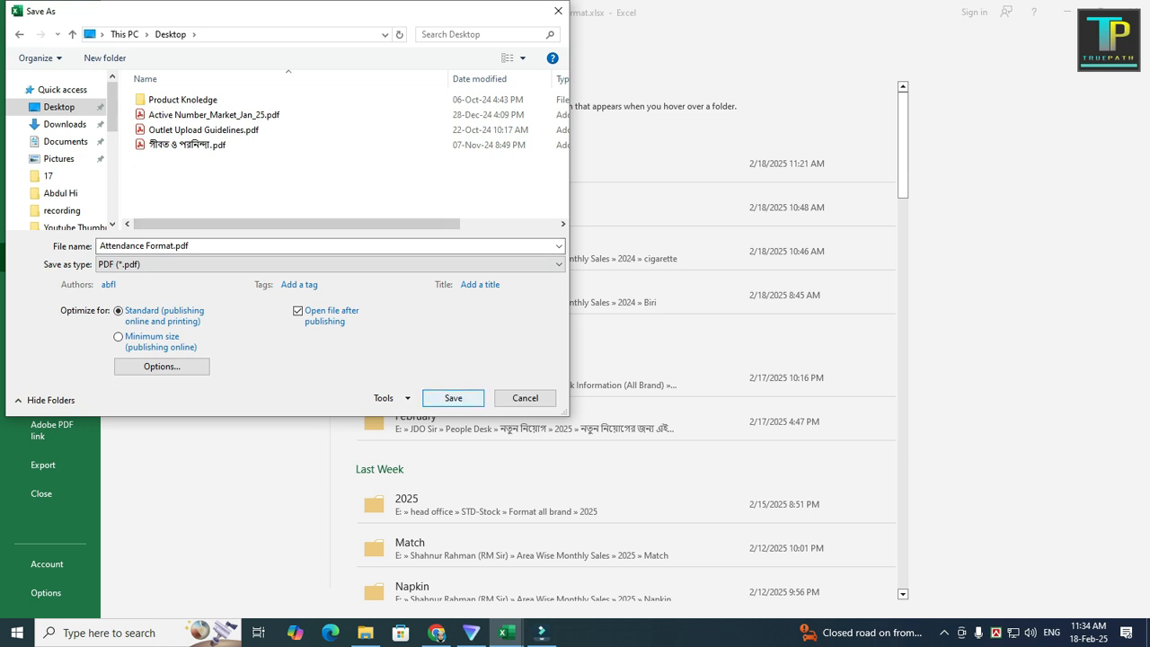
left_click(453, 398)
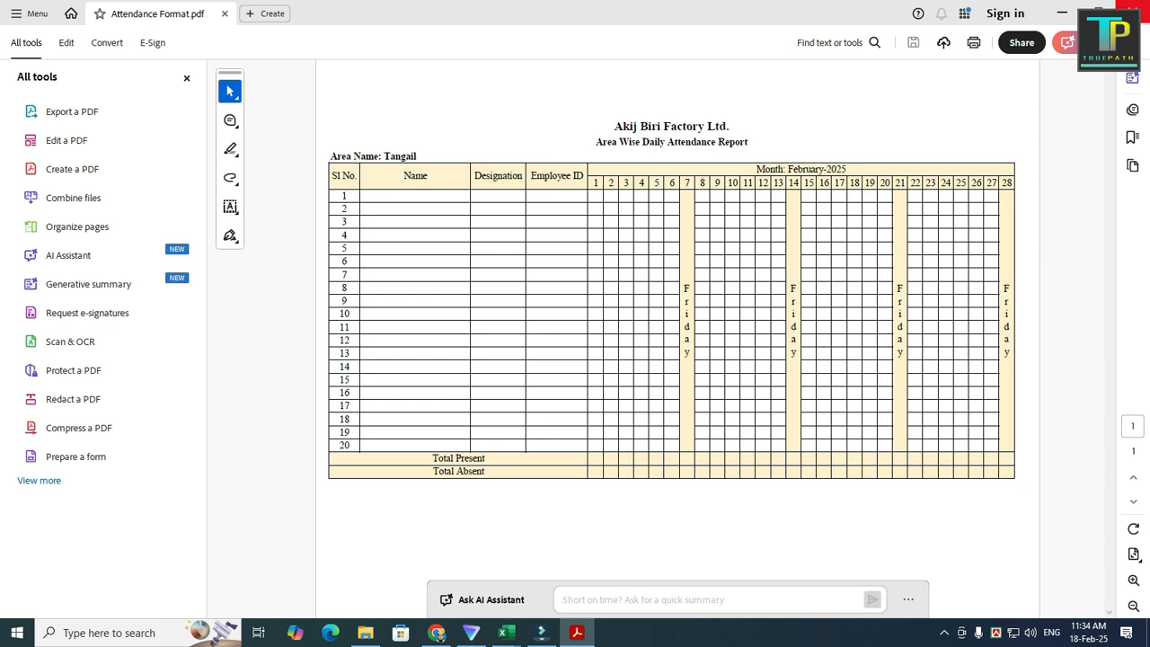
Step: Close the opened PDF and the workbook, saving changes to Attendance Format.xlsx
left_click(1130, 11)
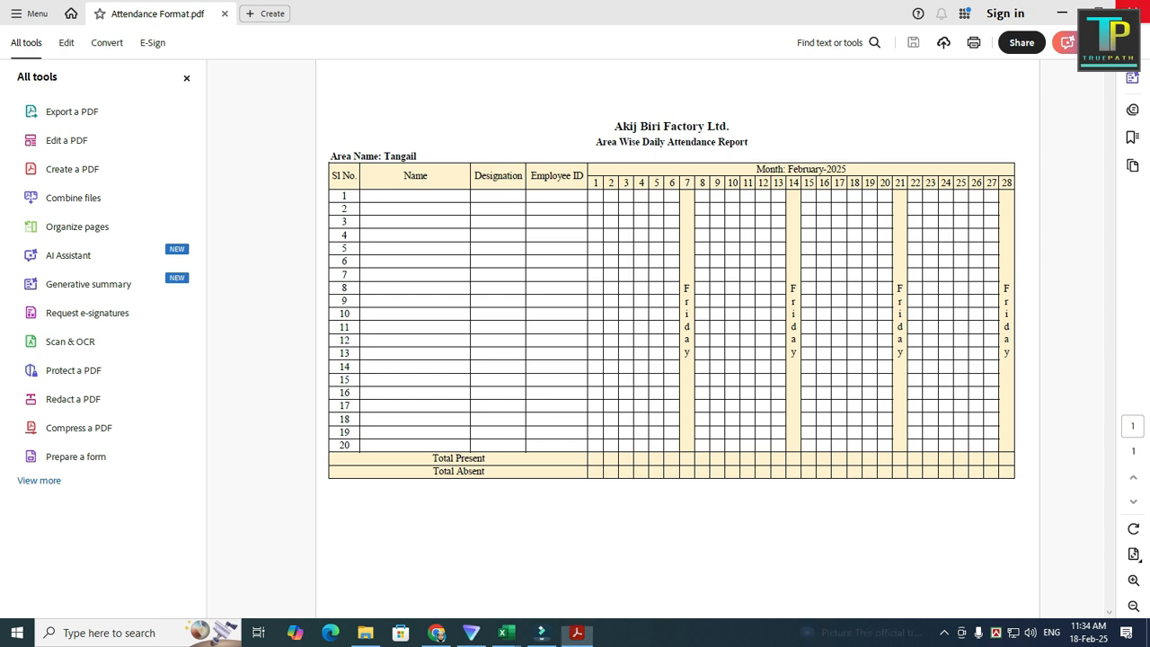
left_click(1130, 11)
key("Return")
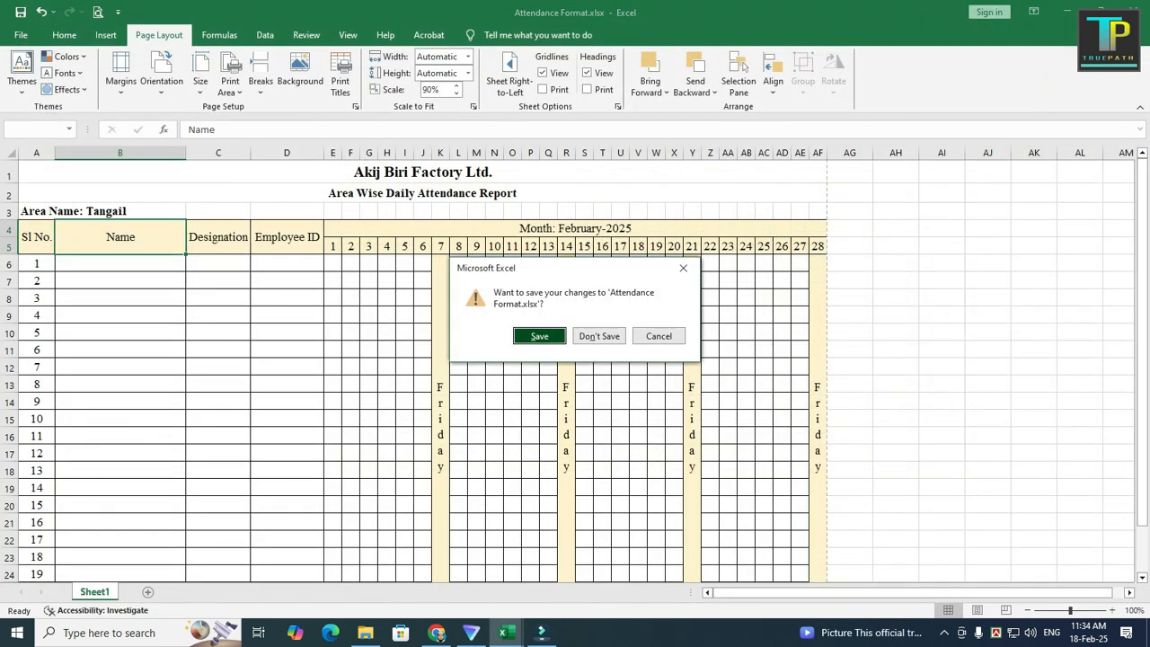
left_click(1131, 10)
key("Return")
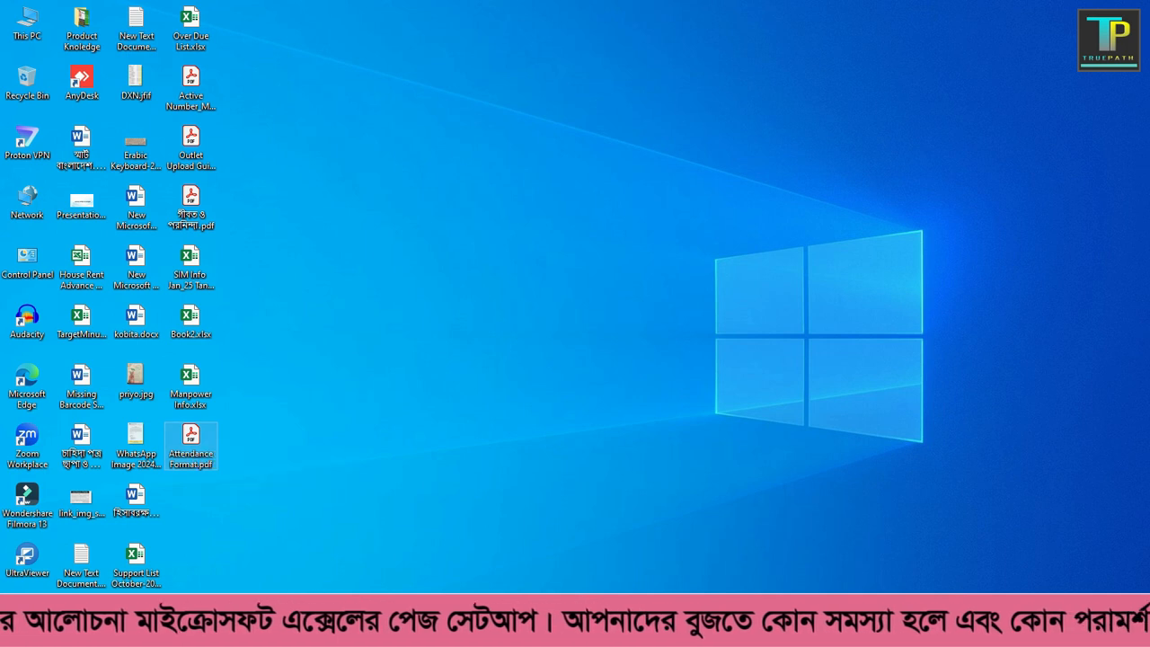
Step: Open the attendance workbook and examine the COUNTIF formulas in the Total Present and Total Absent rows
double_click(190, 441)
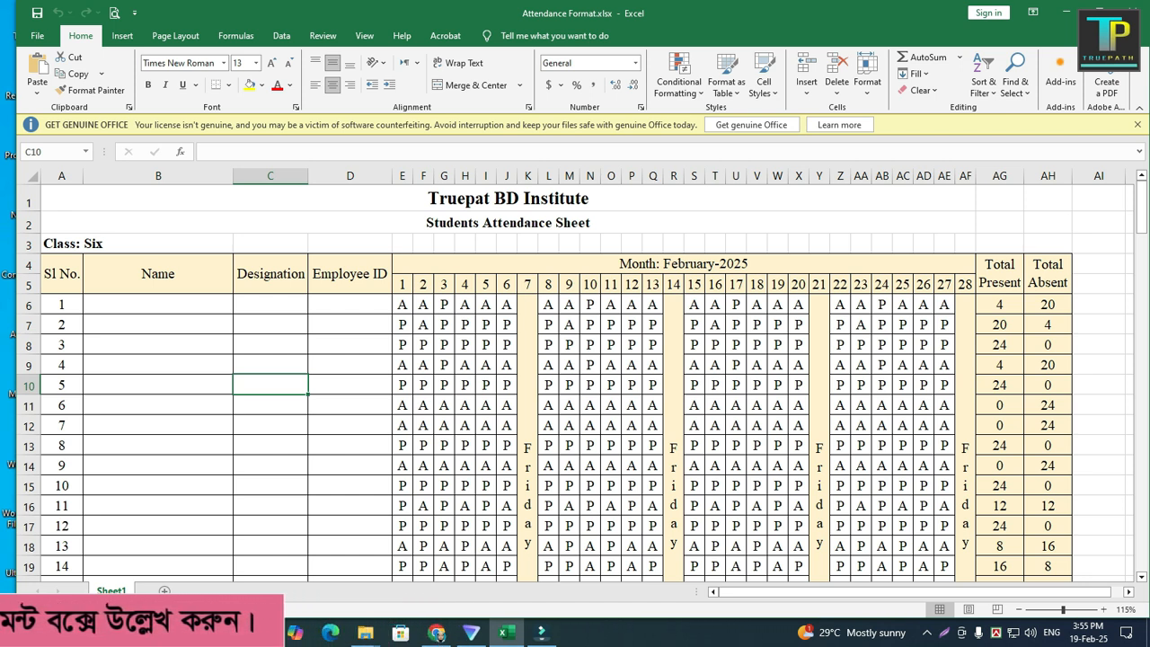
scroll(576, 378, "down", 4)
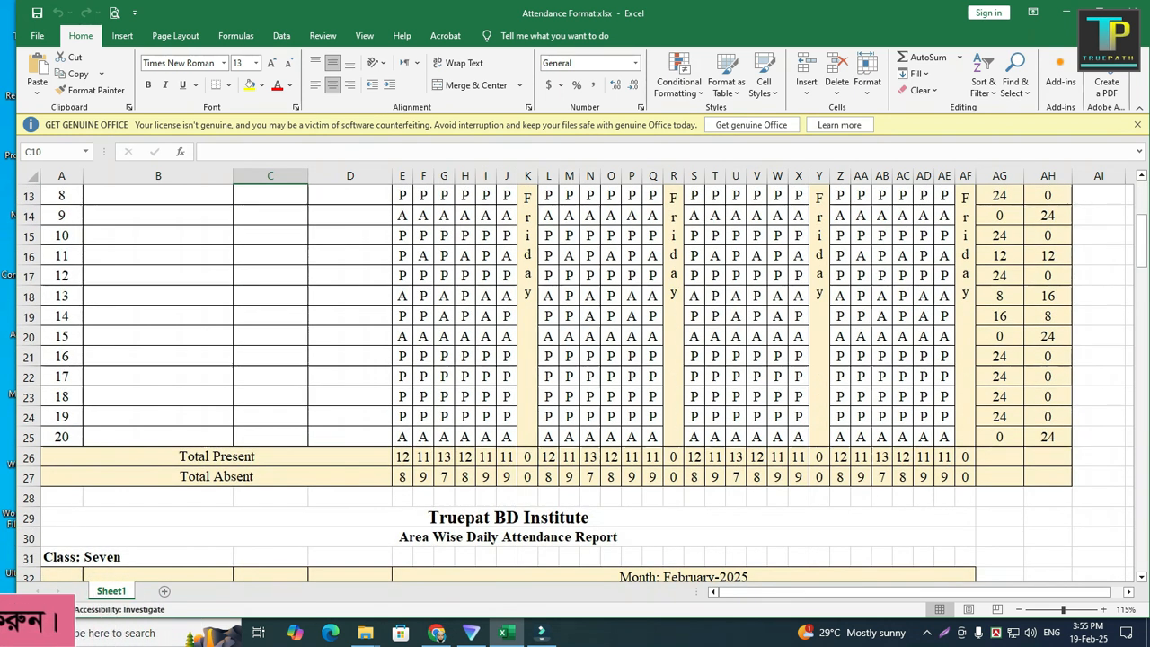
left_click(403, 456)
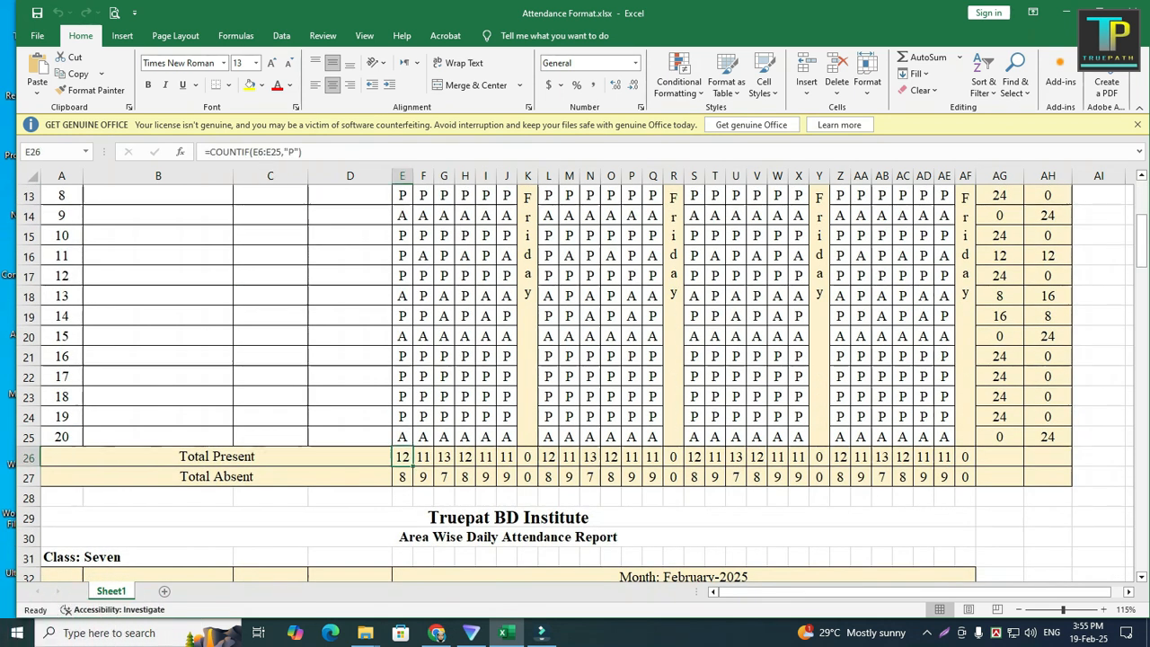
left_click(402, 478)
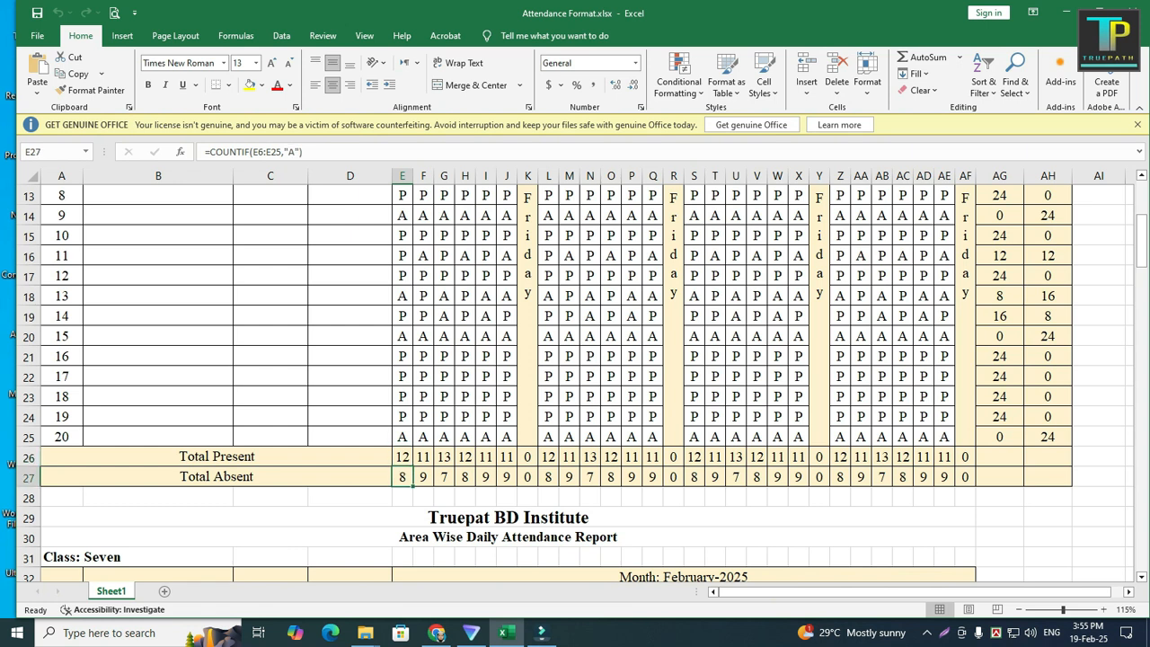
Step: Change serial 17's day-1 attendance in cell E22 to A and recheck the day-1 totals
left_click(402, 377)
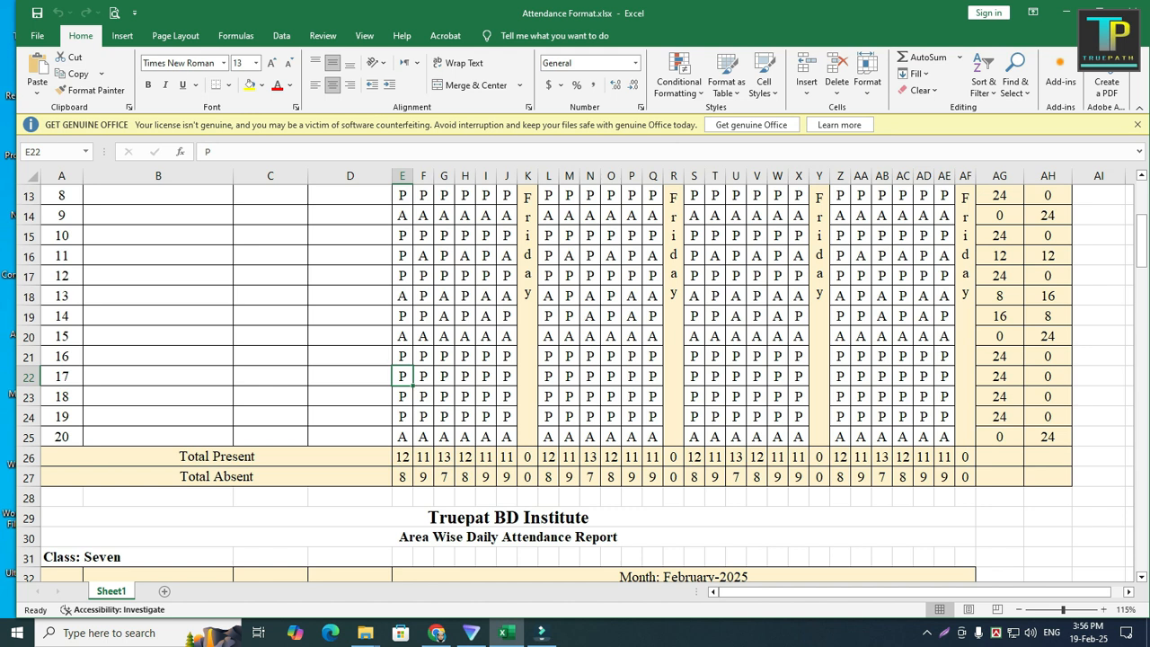
type("A")
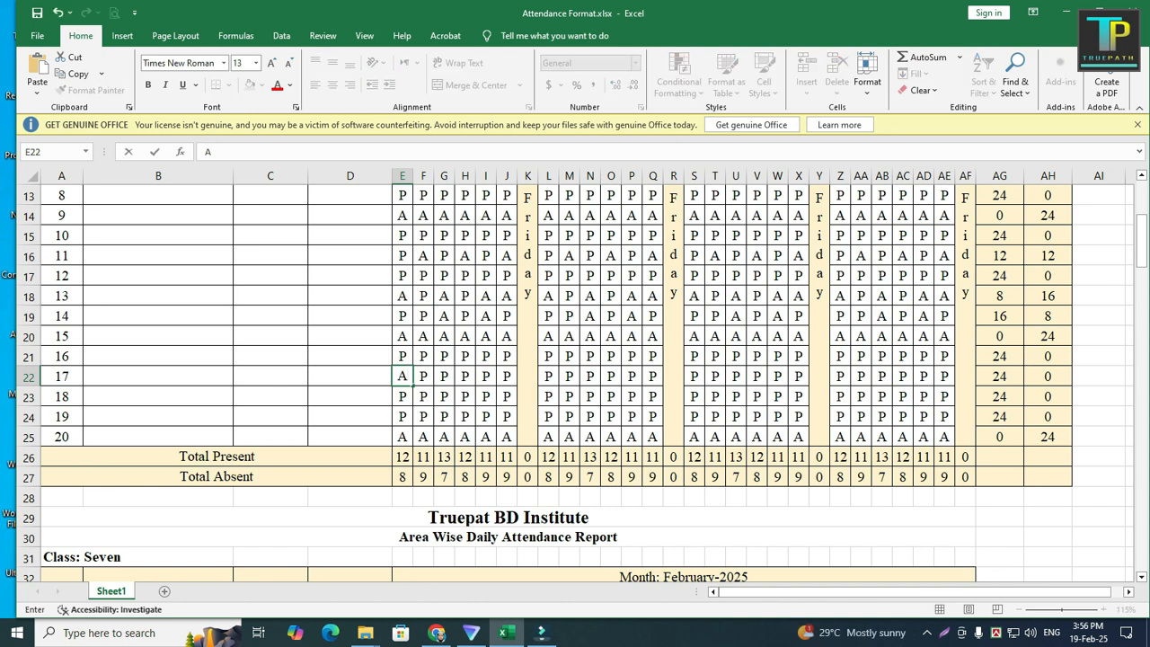
left_click(465, 336)
left_click(402, 477)
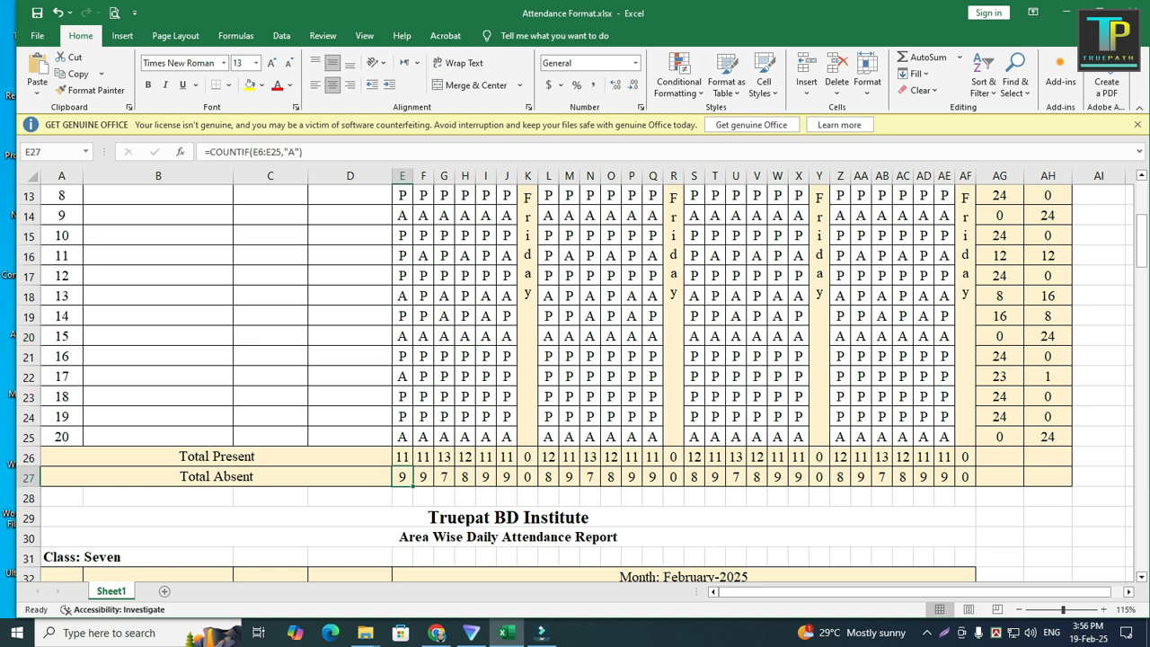
left_click(402, 457)
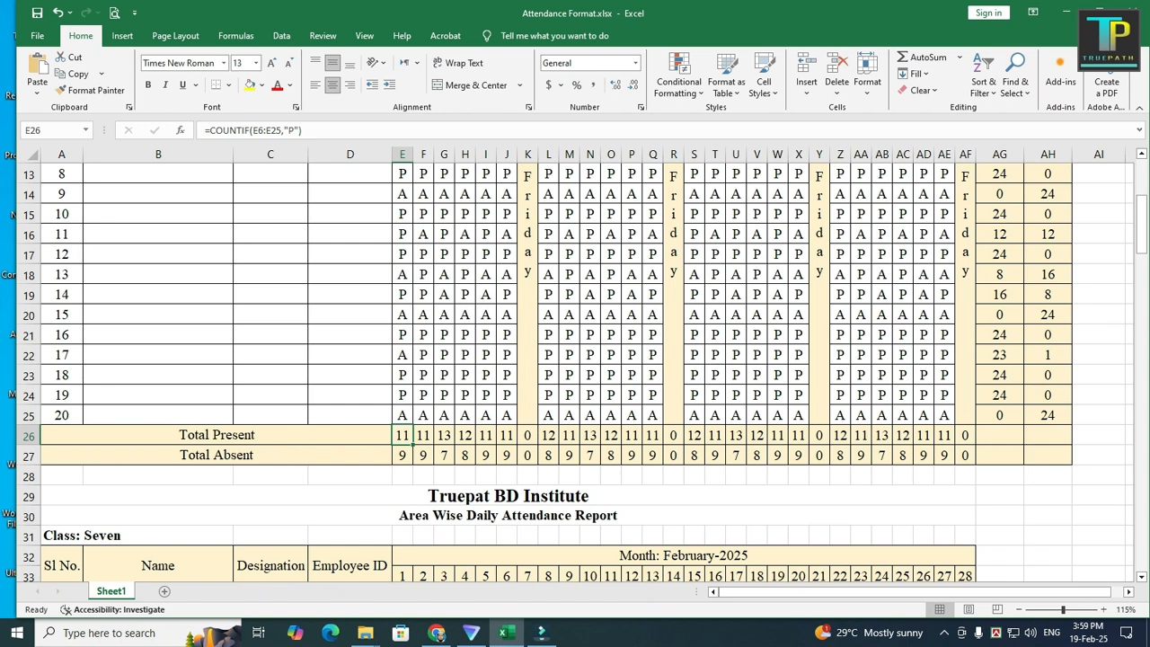
Step: Examine the merged Friday cells in the day-7 and day-21 columns
scroll(575, 369, "up", 4)
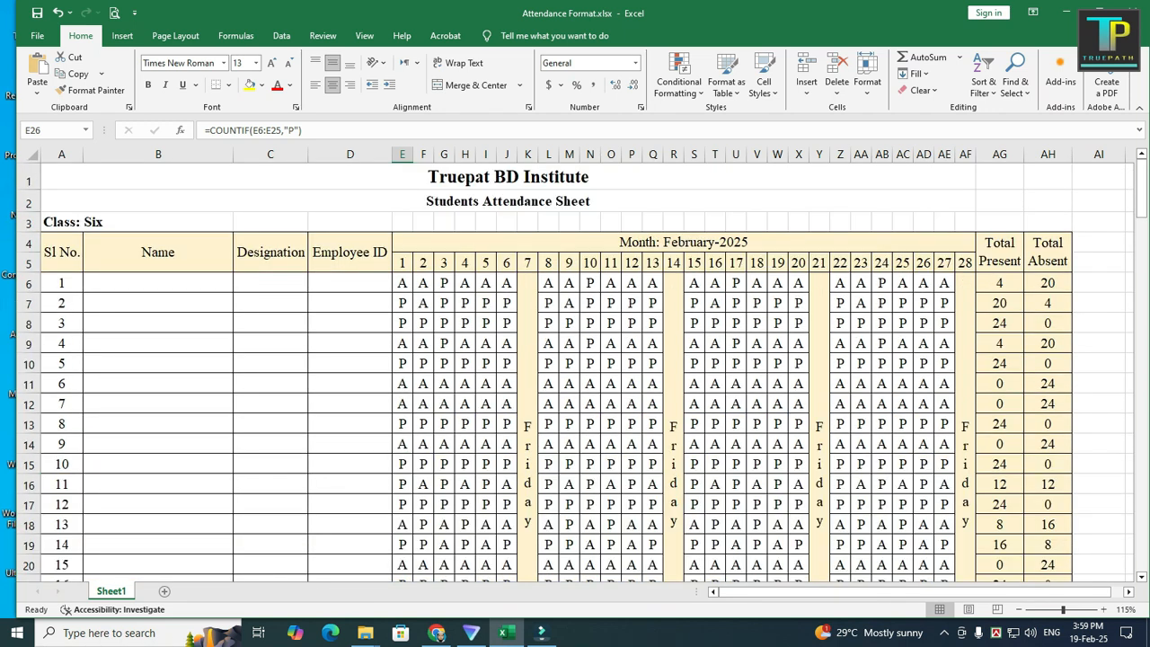
left_click(528, 404)
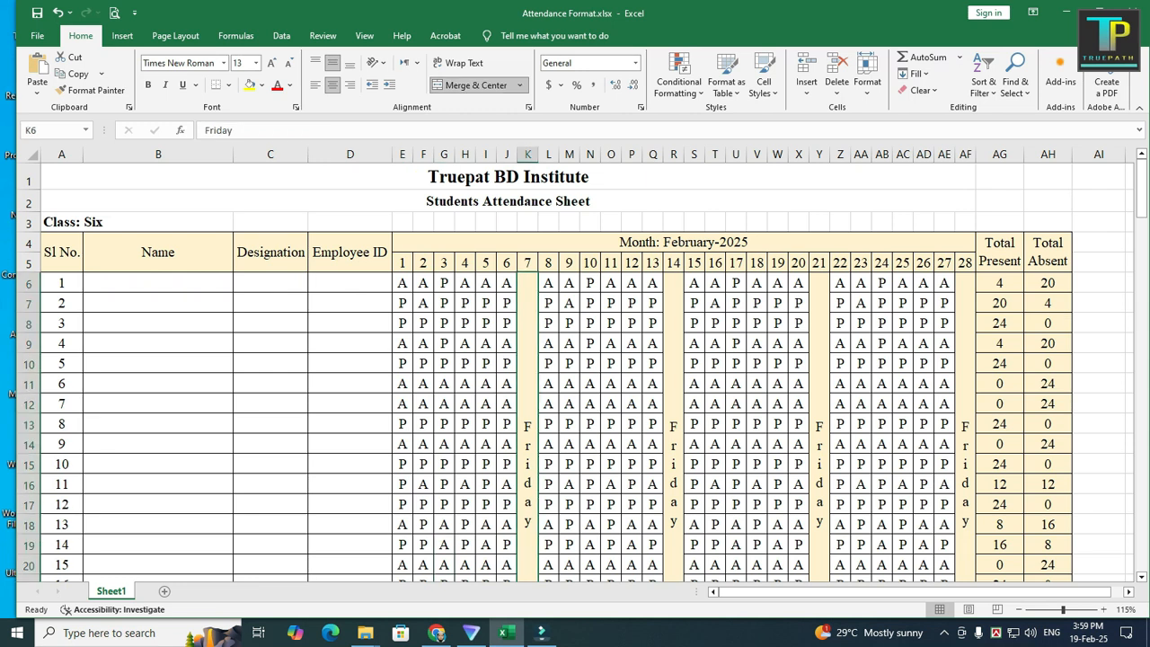
scroll(575, 368, "down", 1)
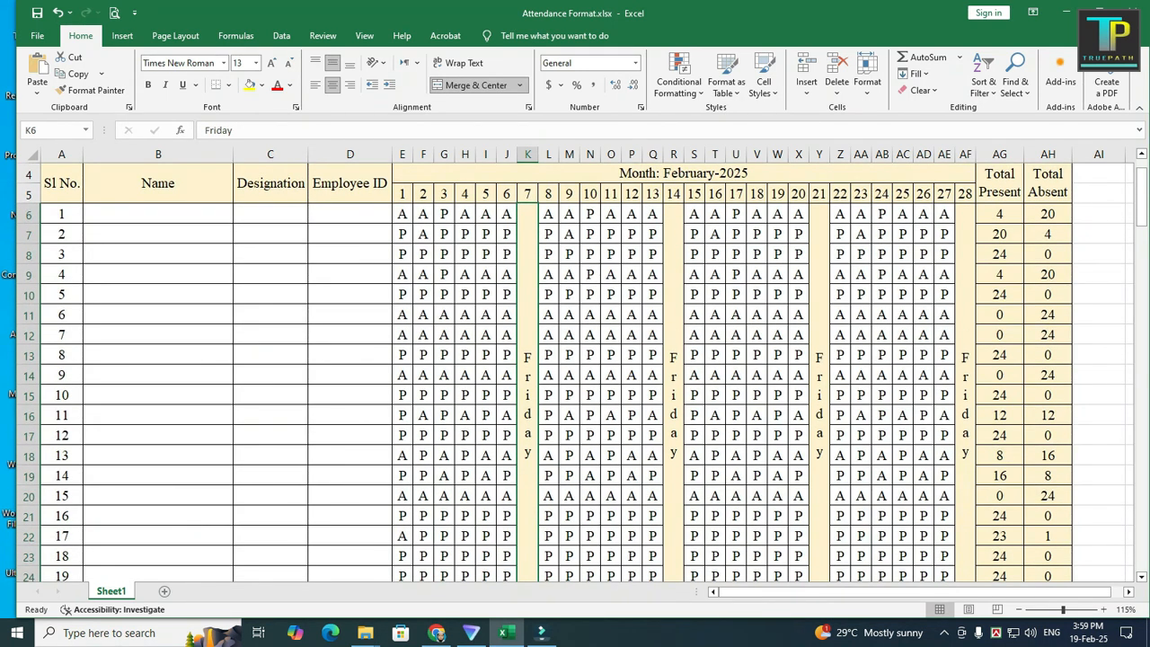
left_click(820, 405)
left_click(528, 404)
scroll(575, 369, "up", 1)
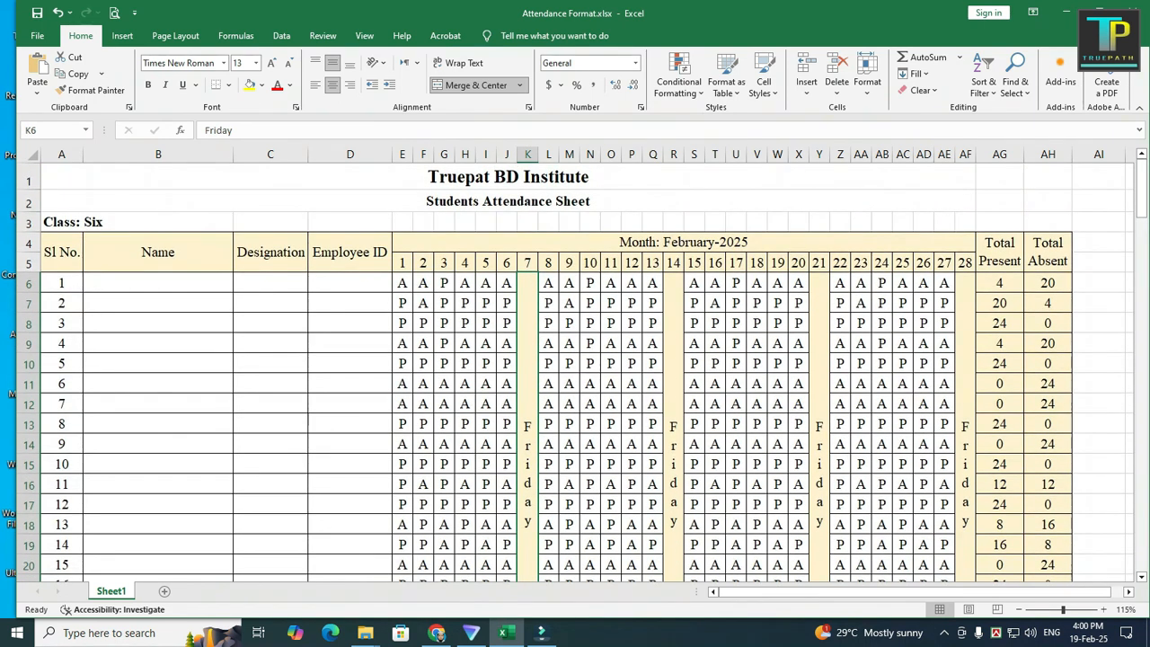